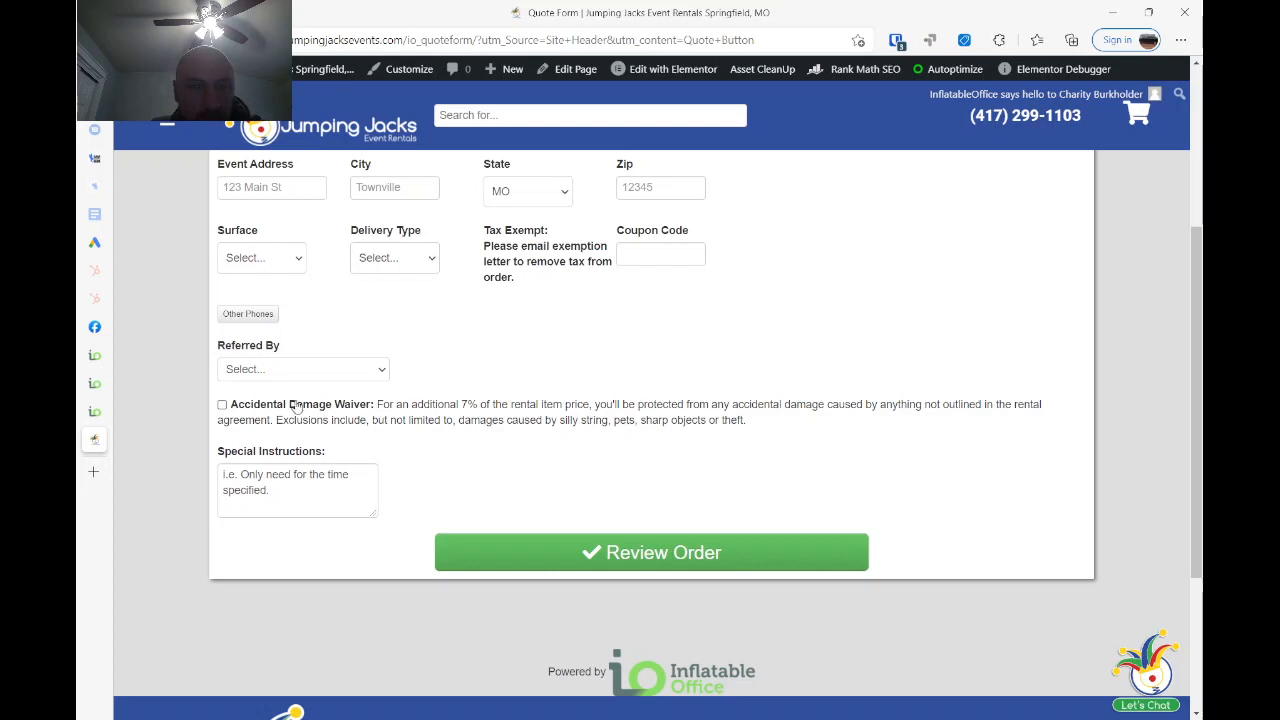
- Examine the Accidental Damage Waiver checkbox on the website quote form in both full-width and narrow browser windows
scroll(338, 383, "up", 2)
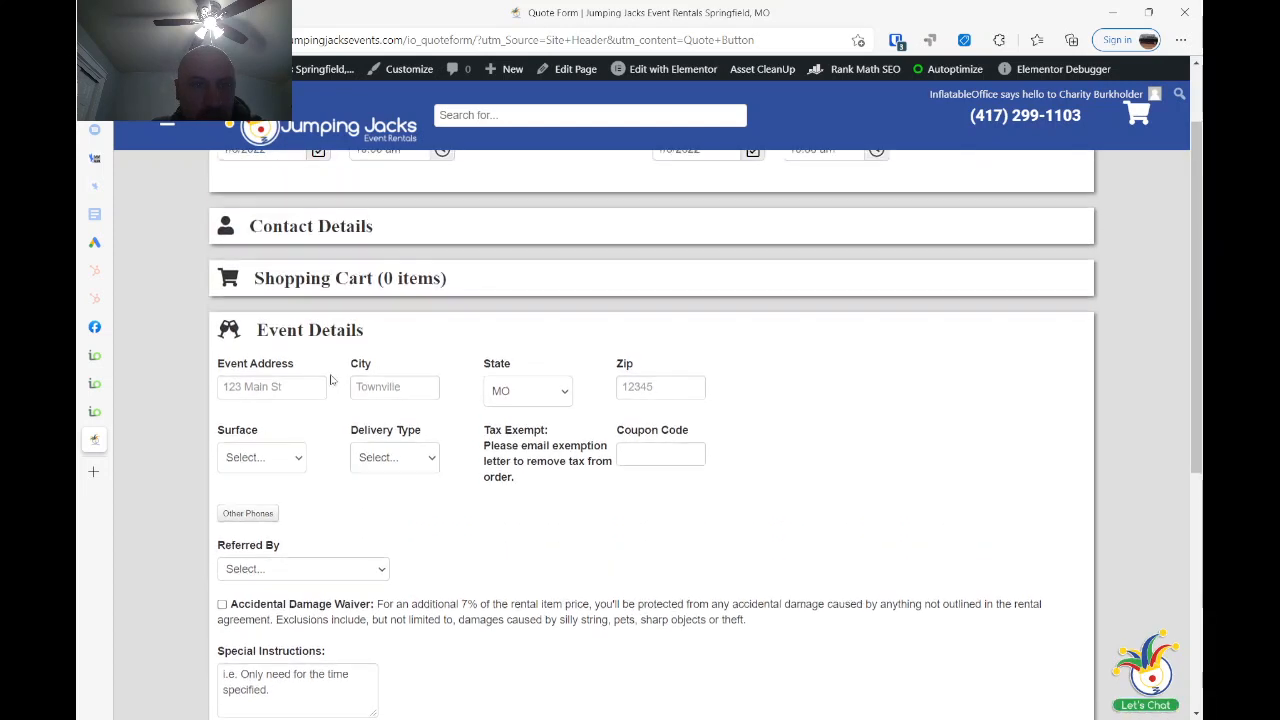
scroll(383, 537, "down", 2)
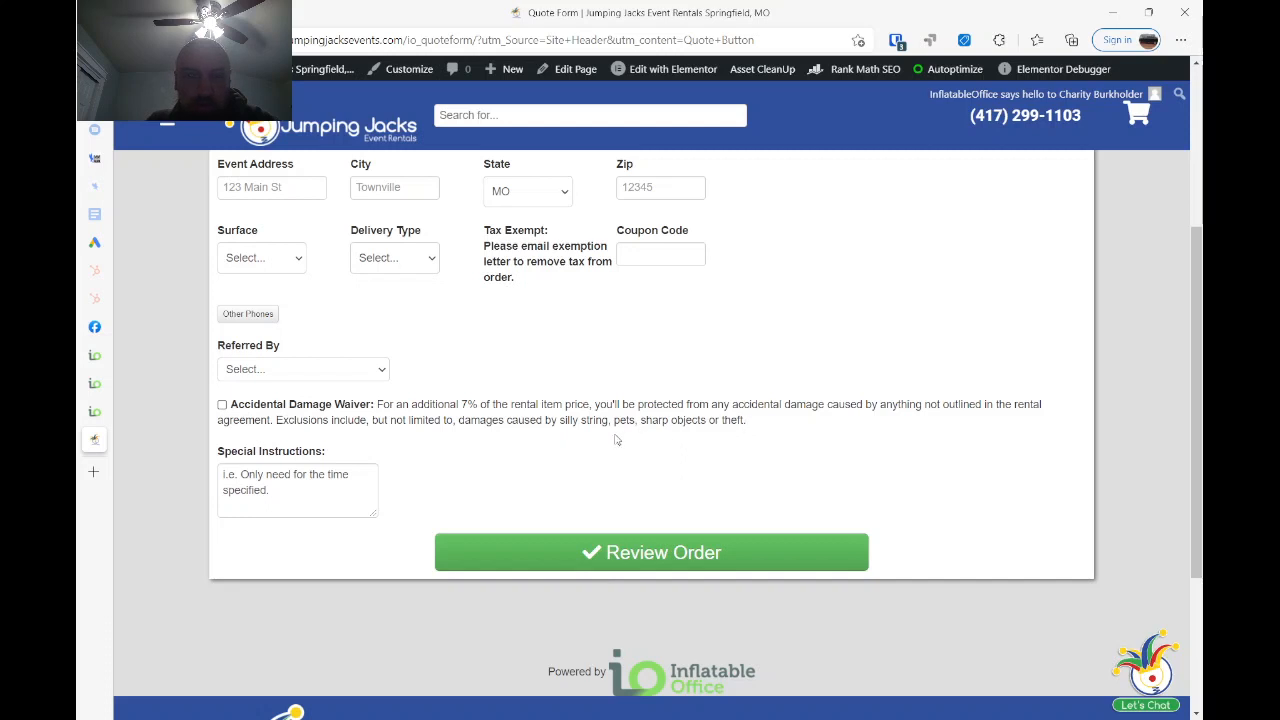
left_click(1145, 12)
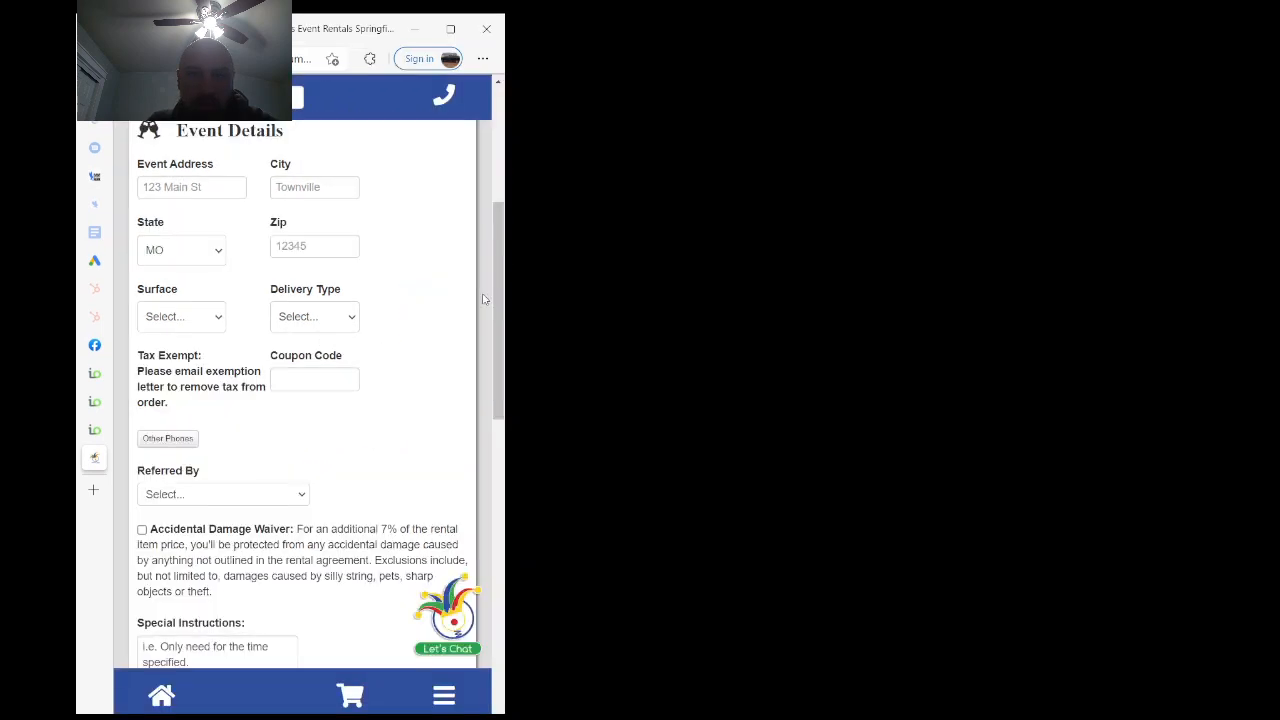
scroll(255, 455, "down", 2)
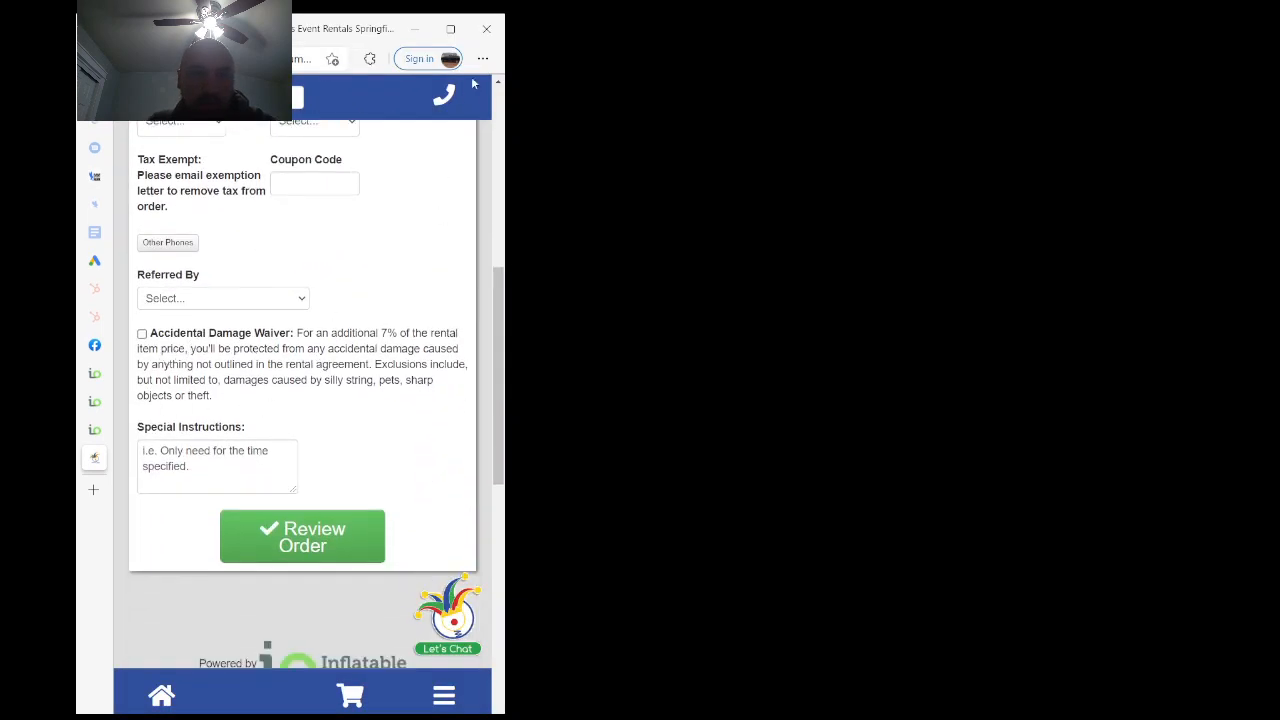
left_click(452, 30)
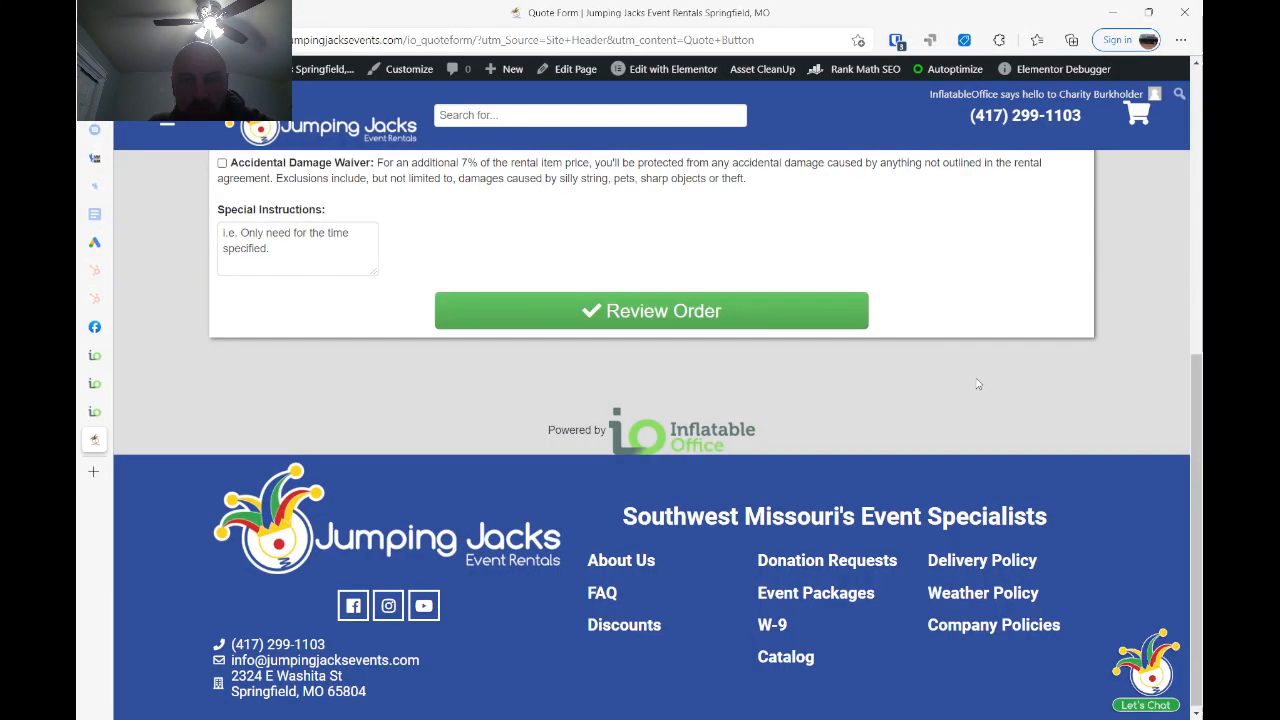
- Review the Accidental Damage Waiver optional field settings, including its default value, applied fee, field type and quote form
left_click(95, 355)
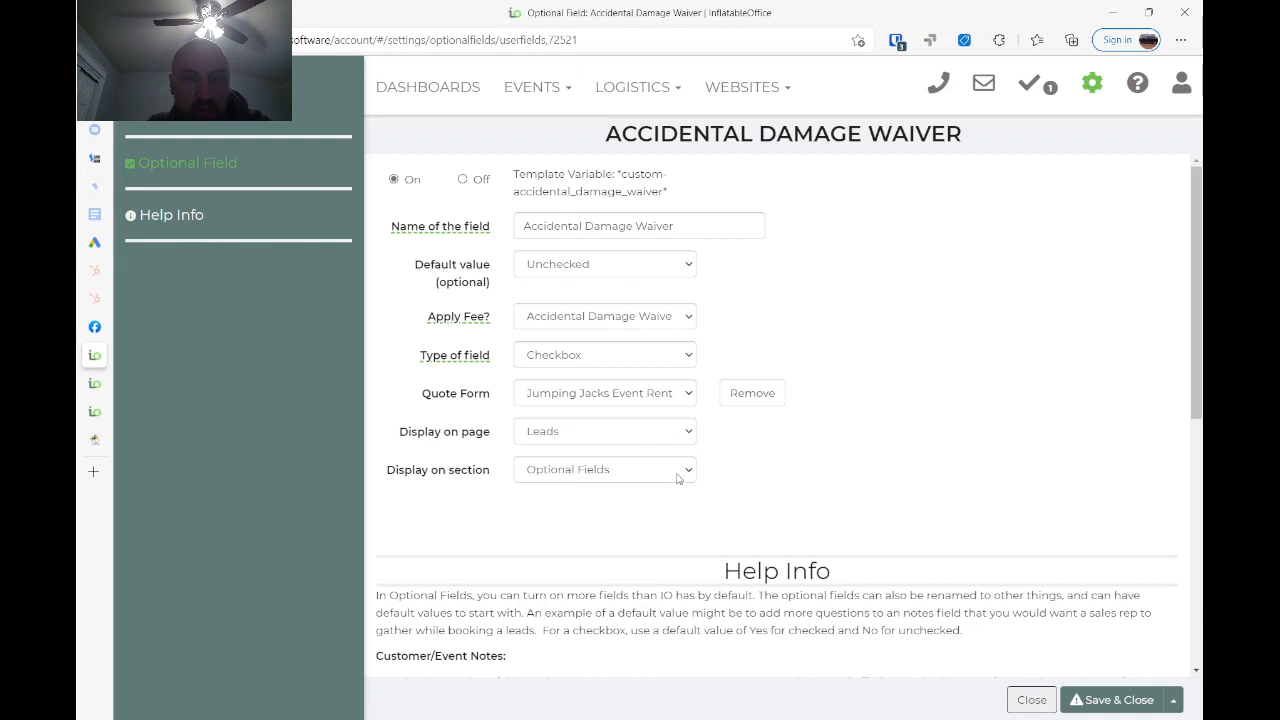
left_click(1090, 85)
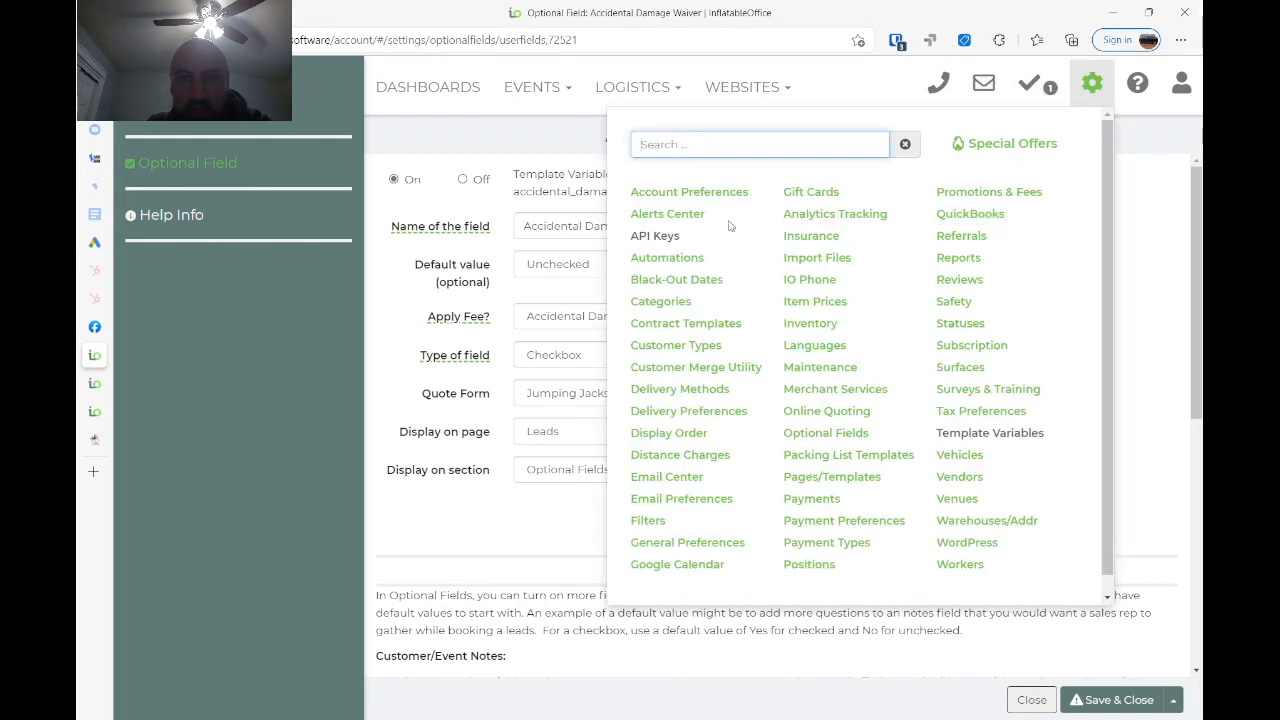
left_click(451, 541)
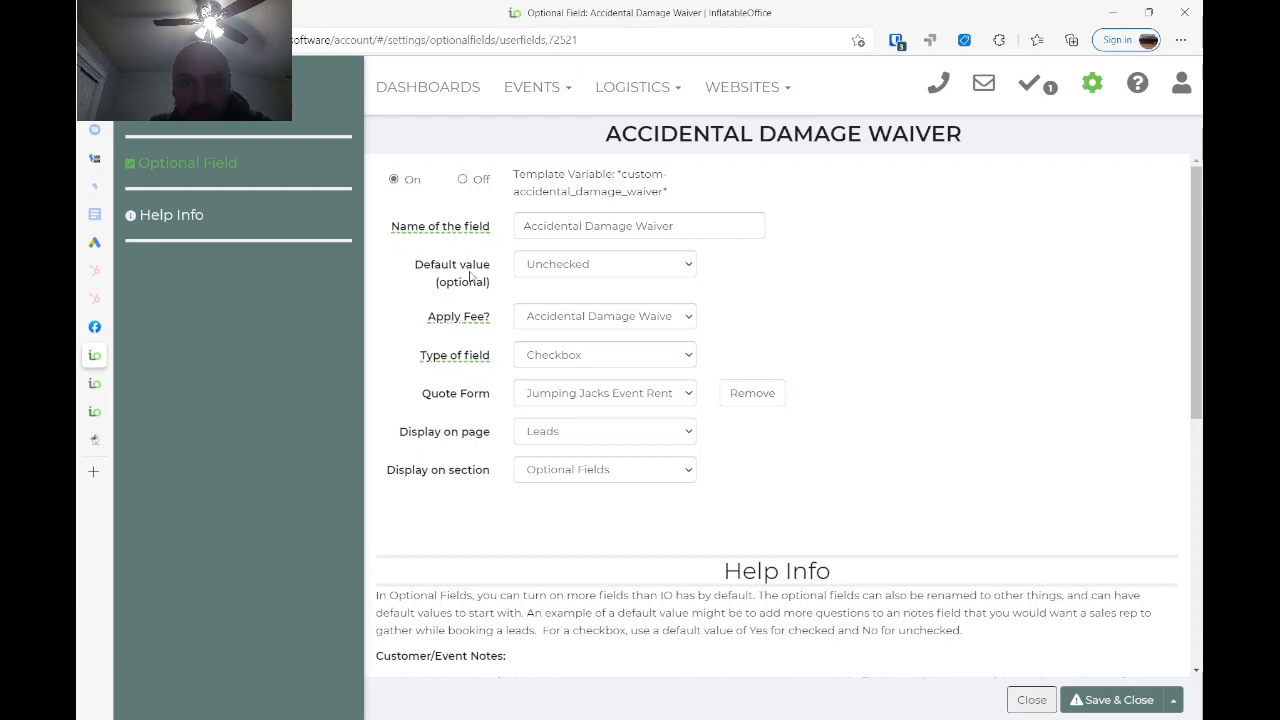
left_click(604, 268)
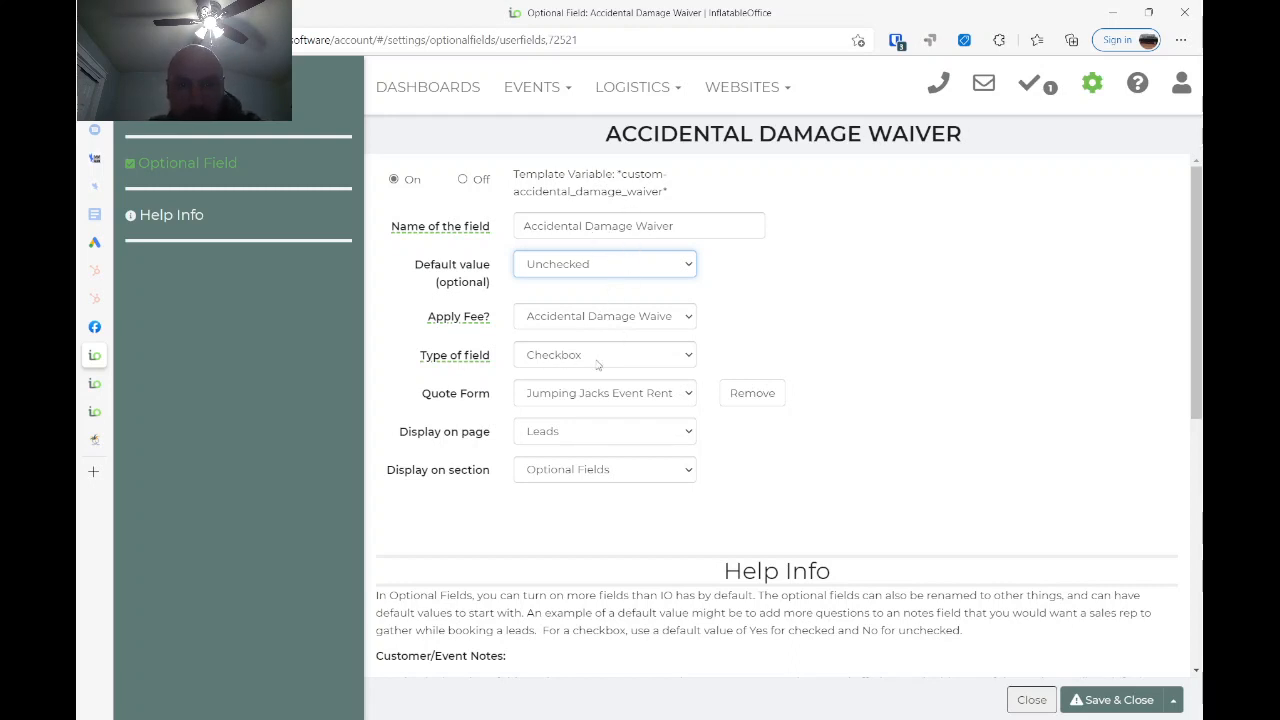
left_click(635, 405)
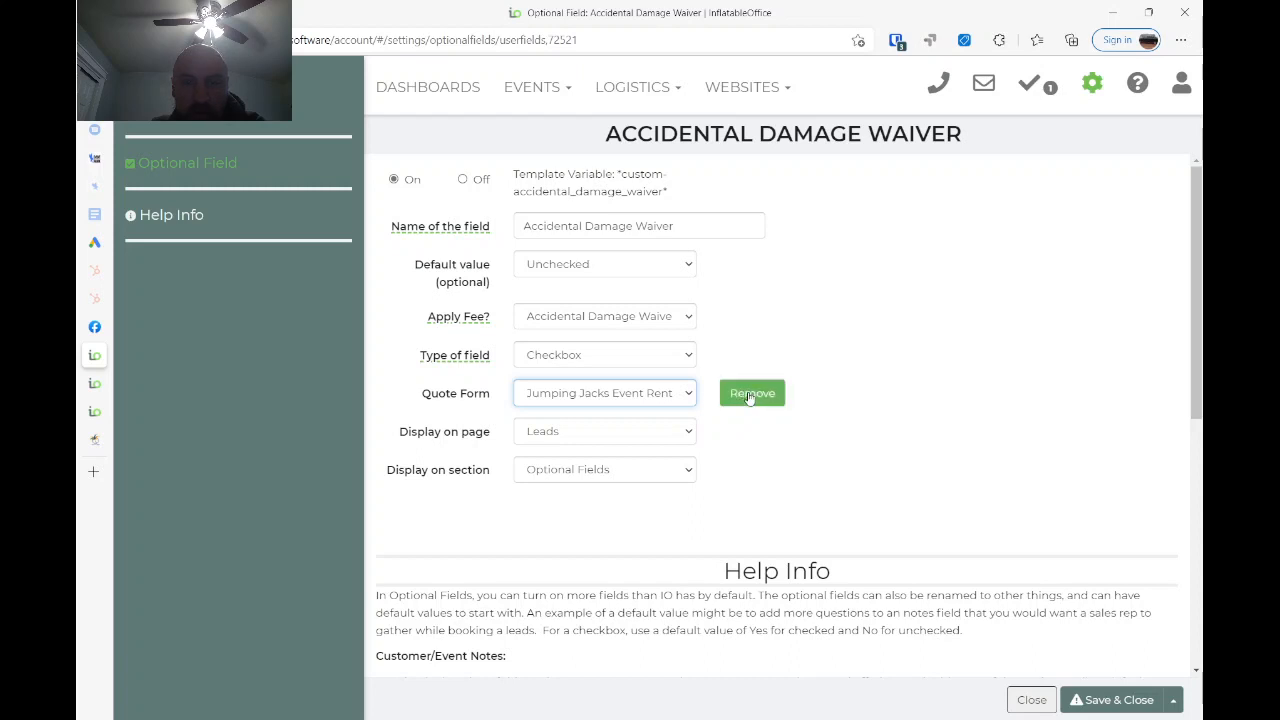
left_click(692, 445)
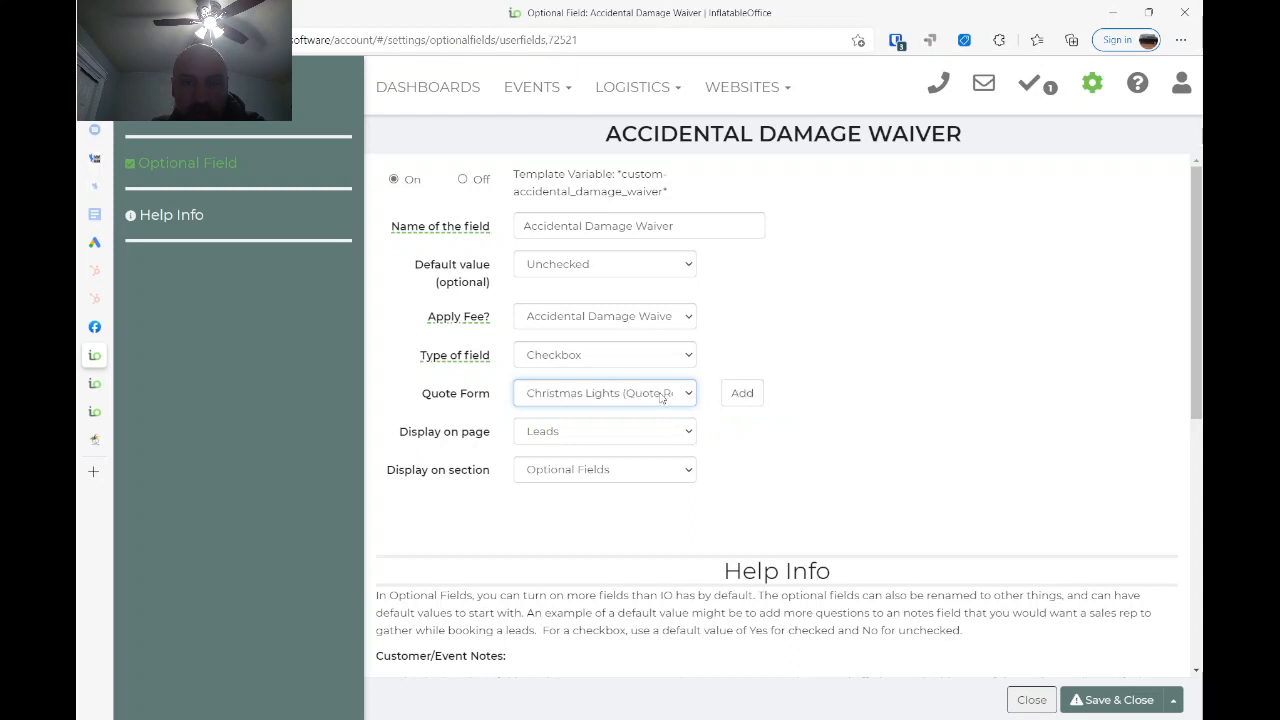
left_click(682, 486)
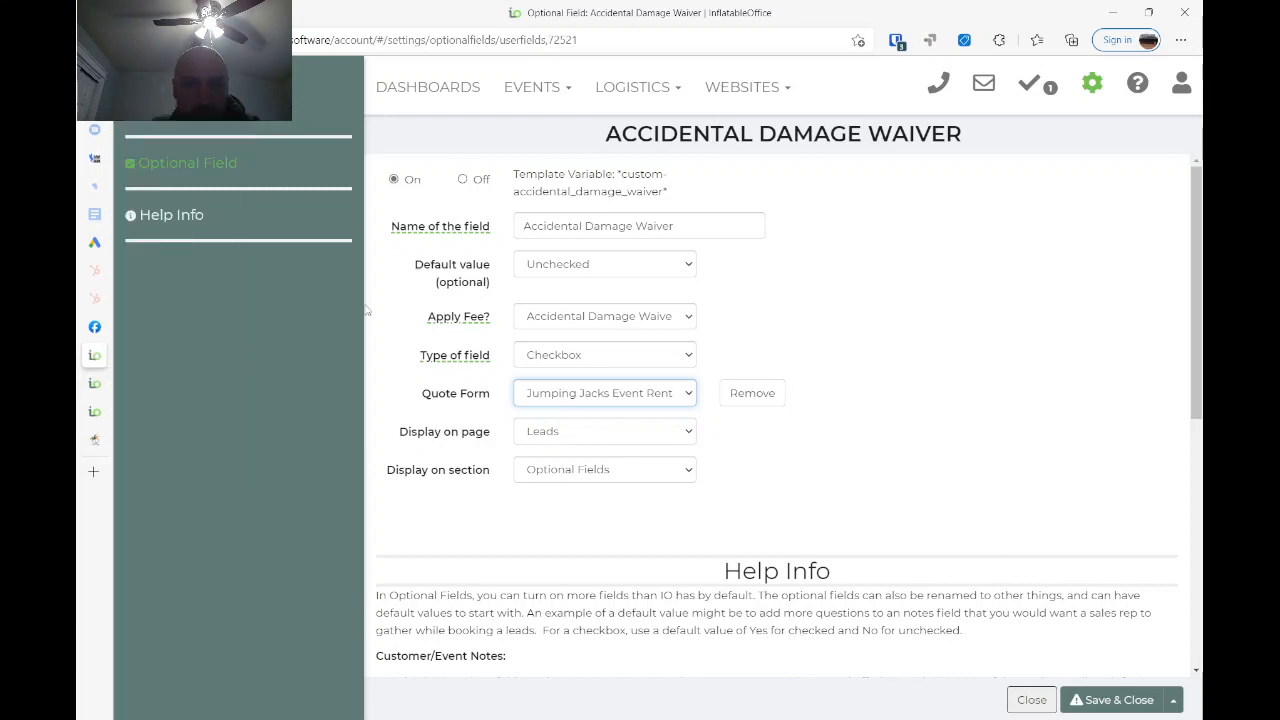
- Review the Accidental Damage Waiver (+7%) fee's requirements, linked optional field, reward and extra details
left_click(94, 387)
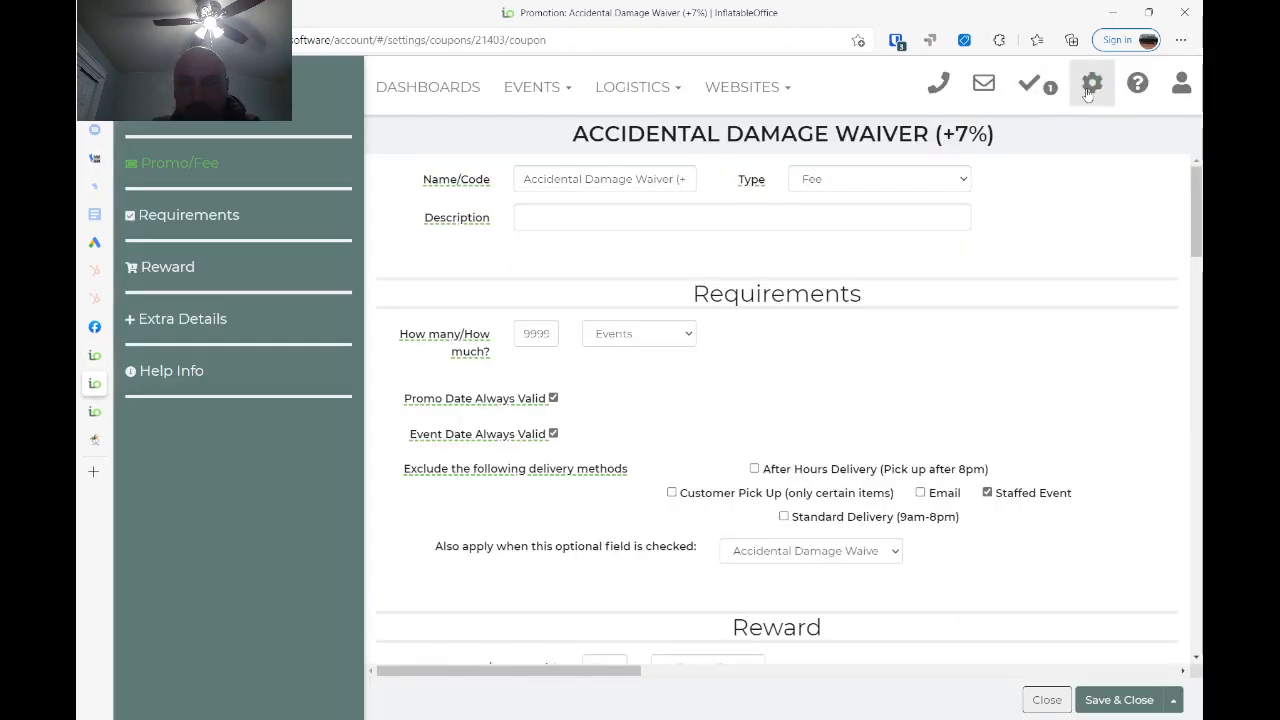
left_click(1090, 88)
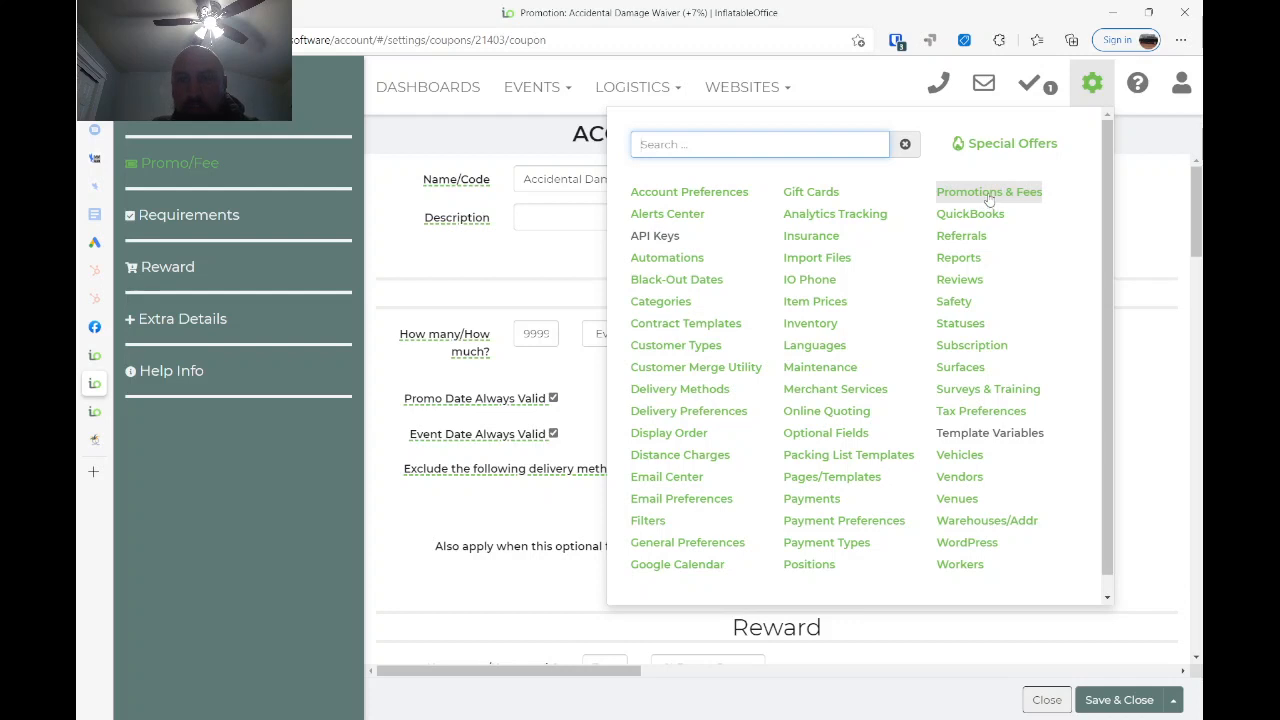
left_click(519, 262)
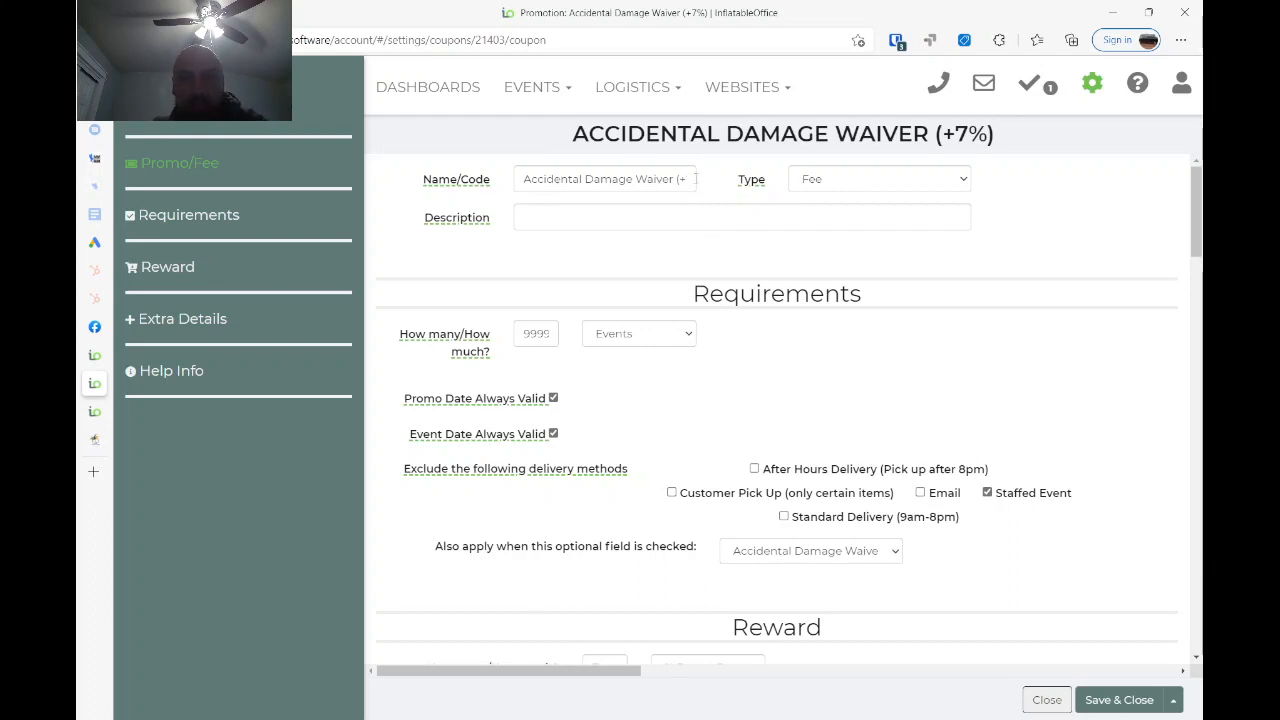
left_click_drag(679, 179, 685, 179)
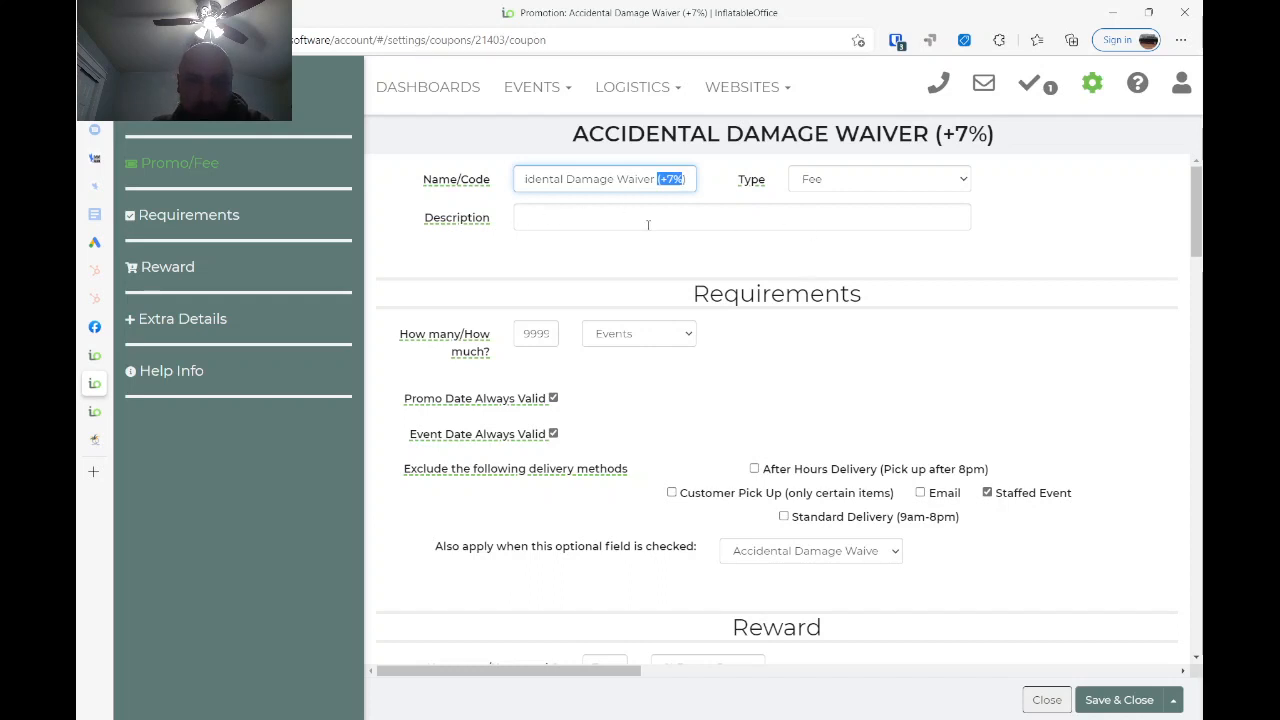
mouse_move(440, 340)
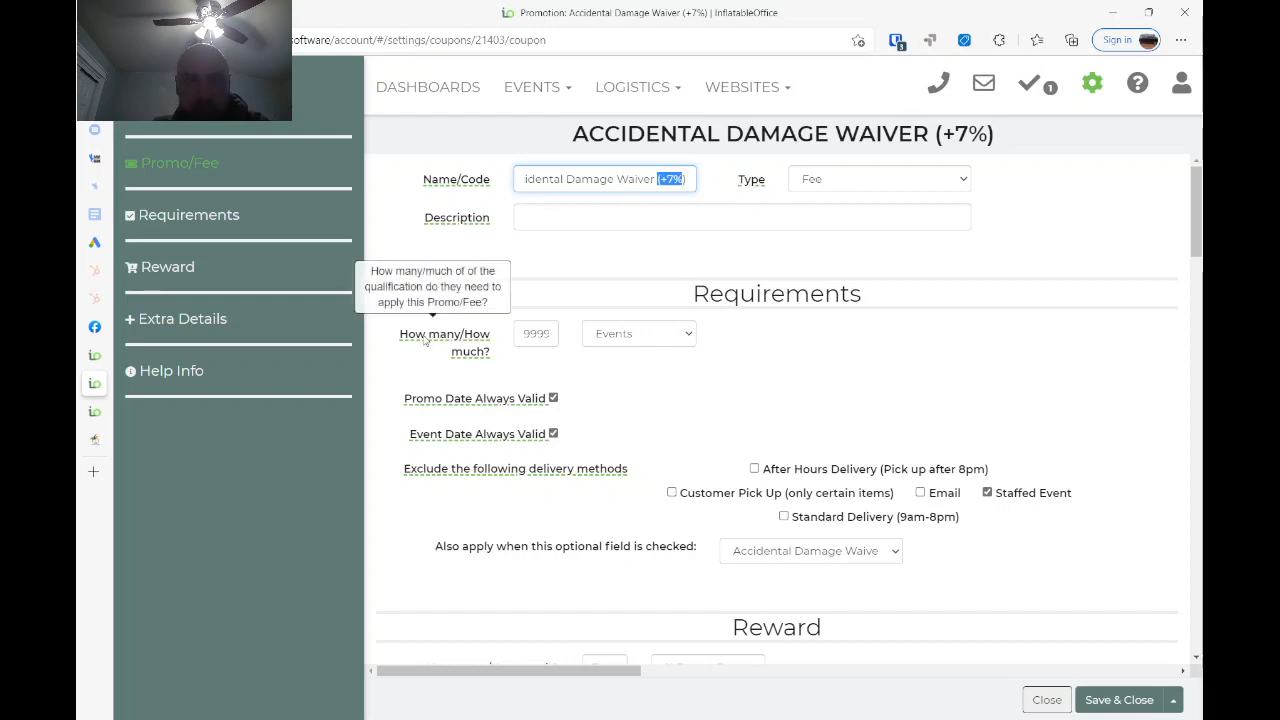
double_click(528, 333)
left_click(528, 333)
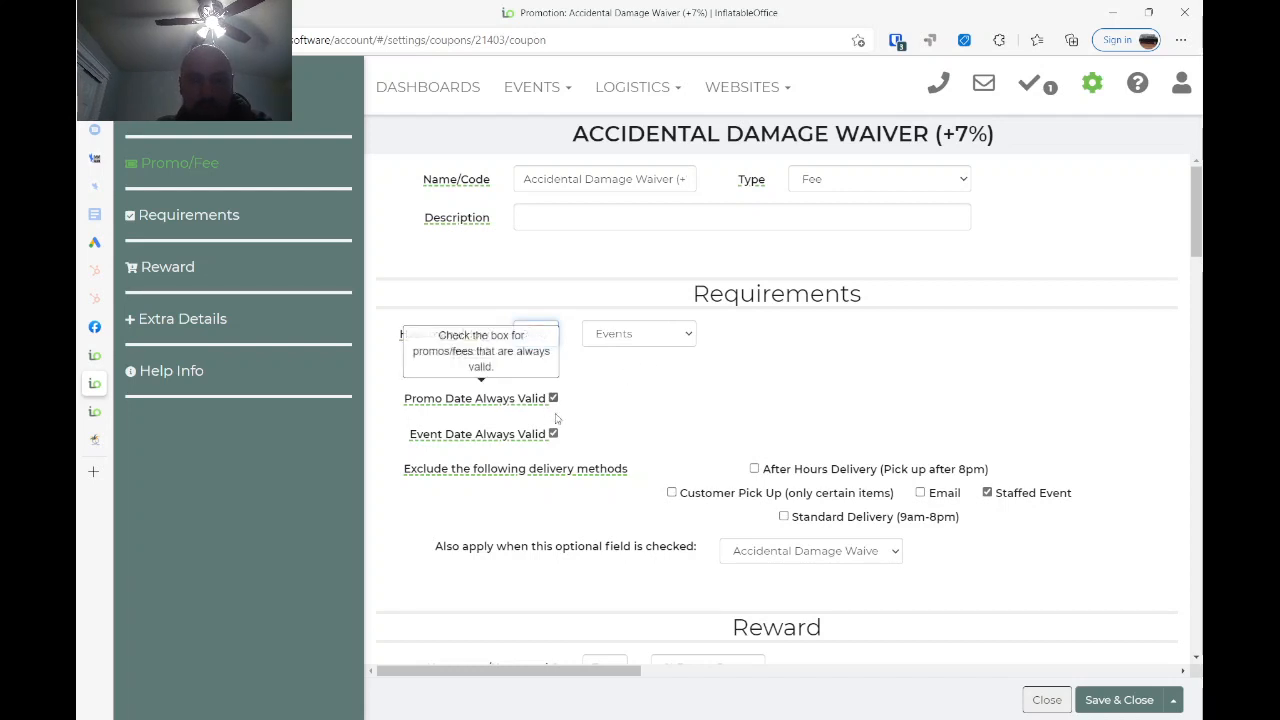
scroll(793, 440, "down", 1)
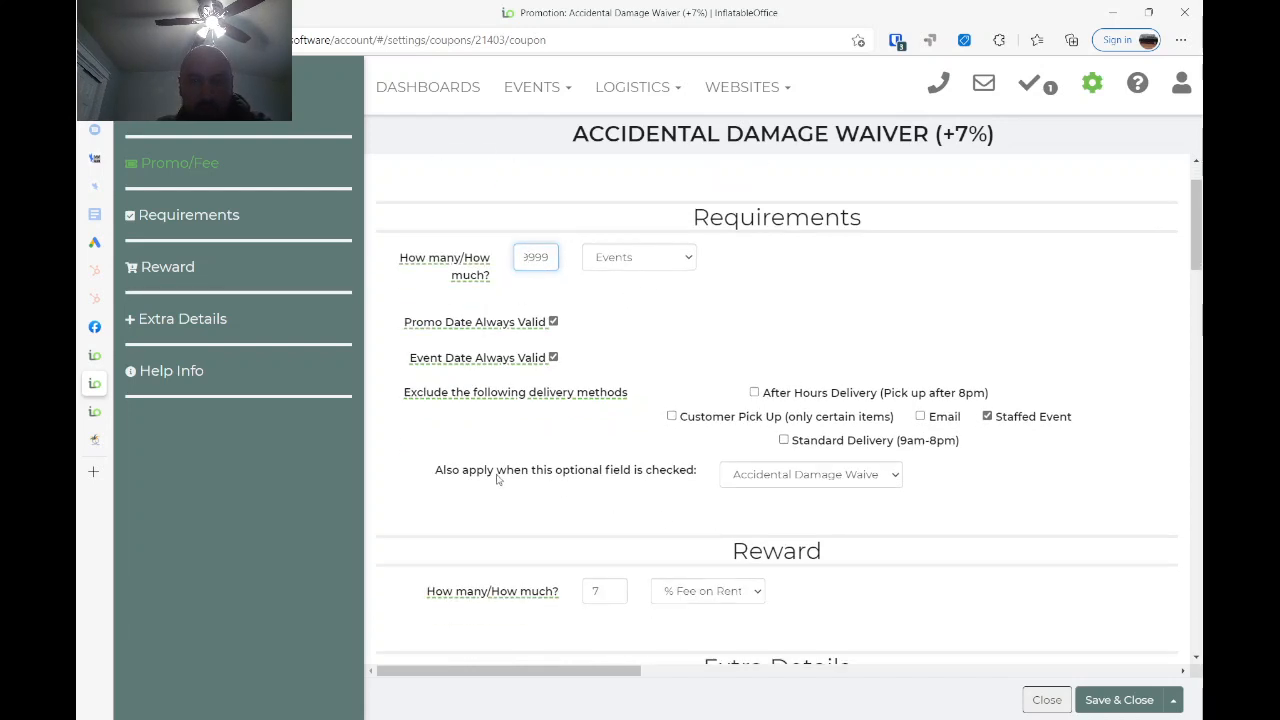
left_click(782, 481)
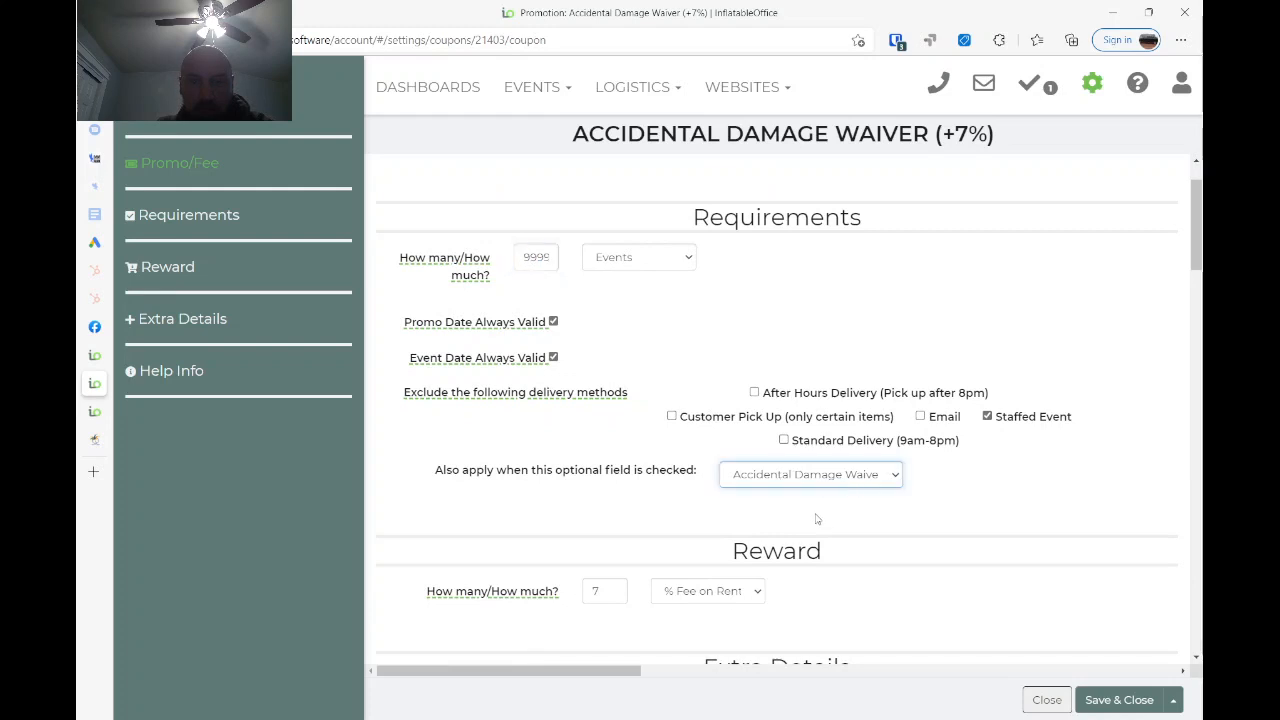
left_click(660, 507)
scroll(666, 506, "down", 2)
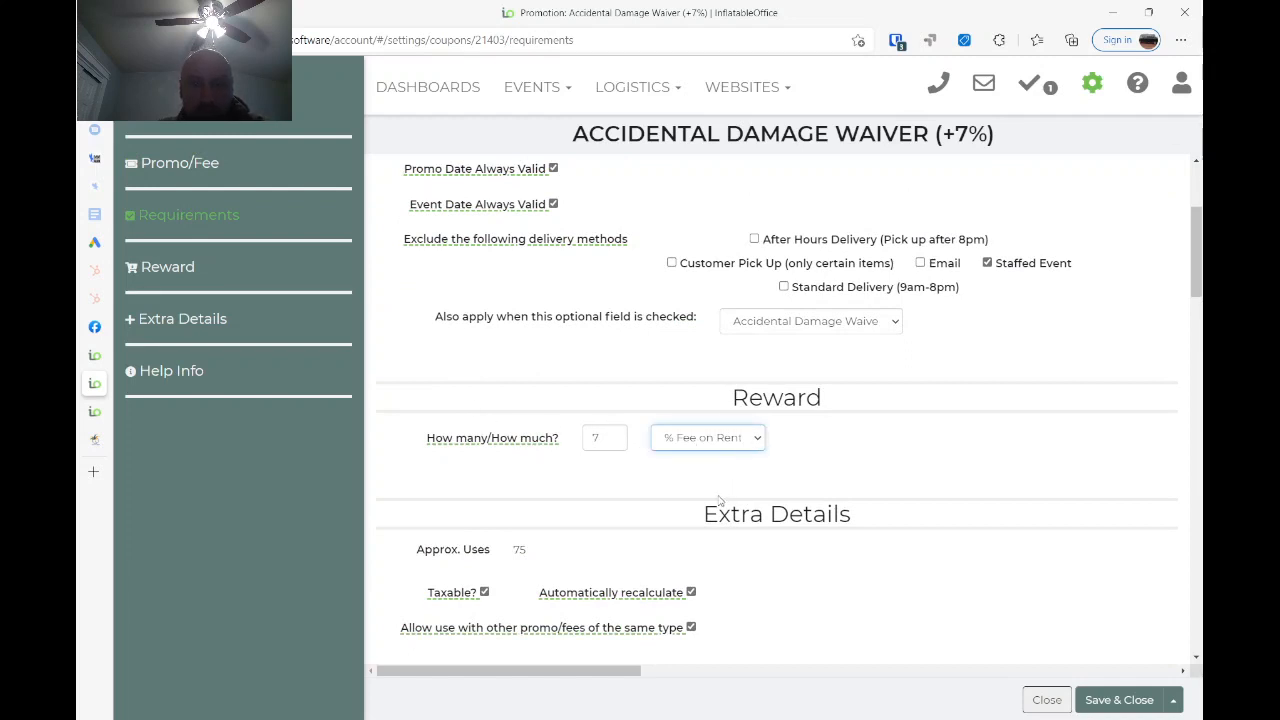
left_click(601, 476)
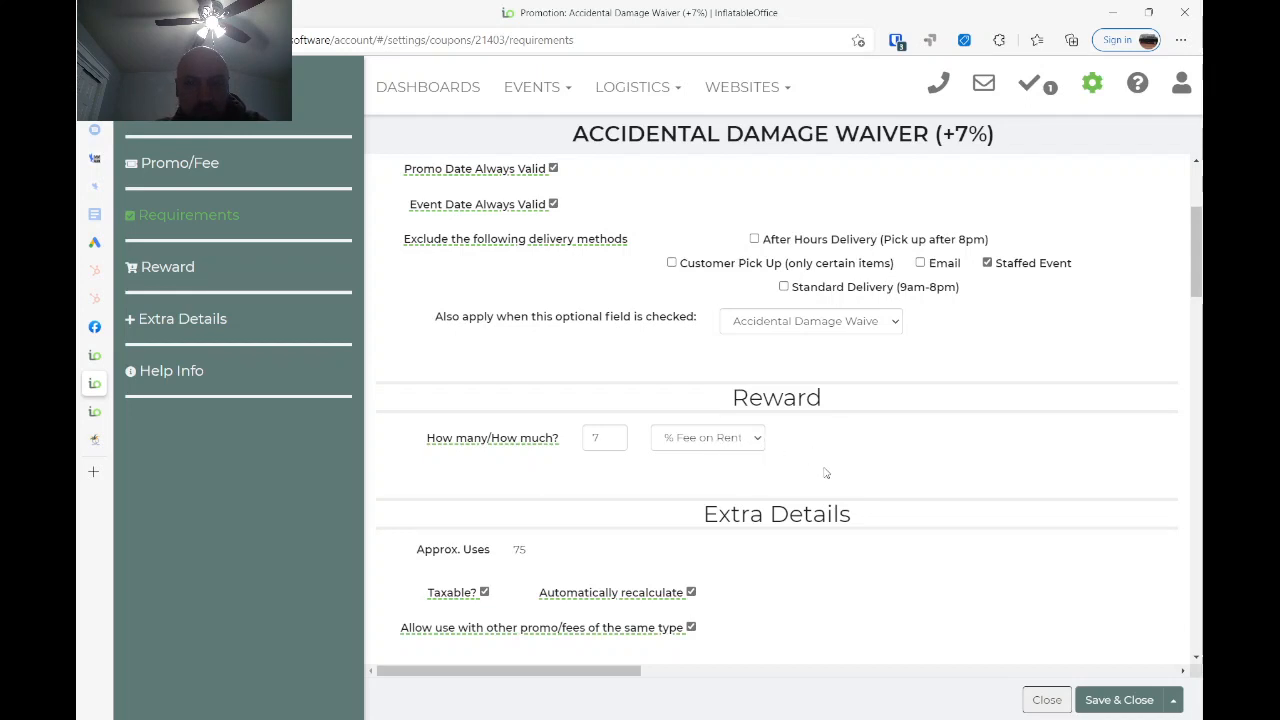
scroll(823, 472, "down", 2)
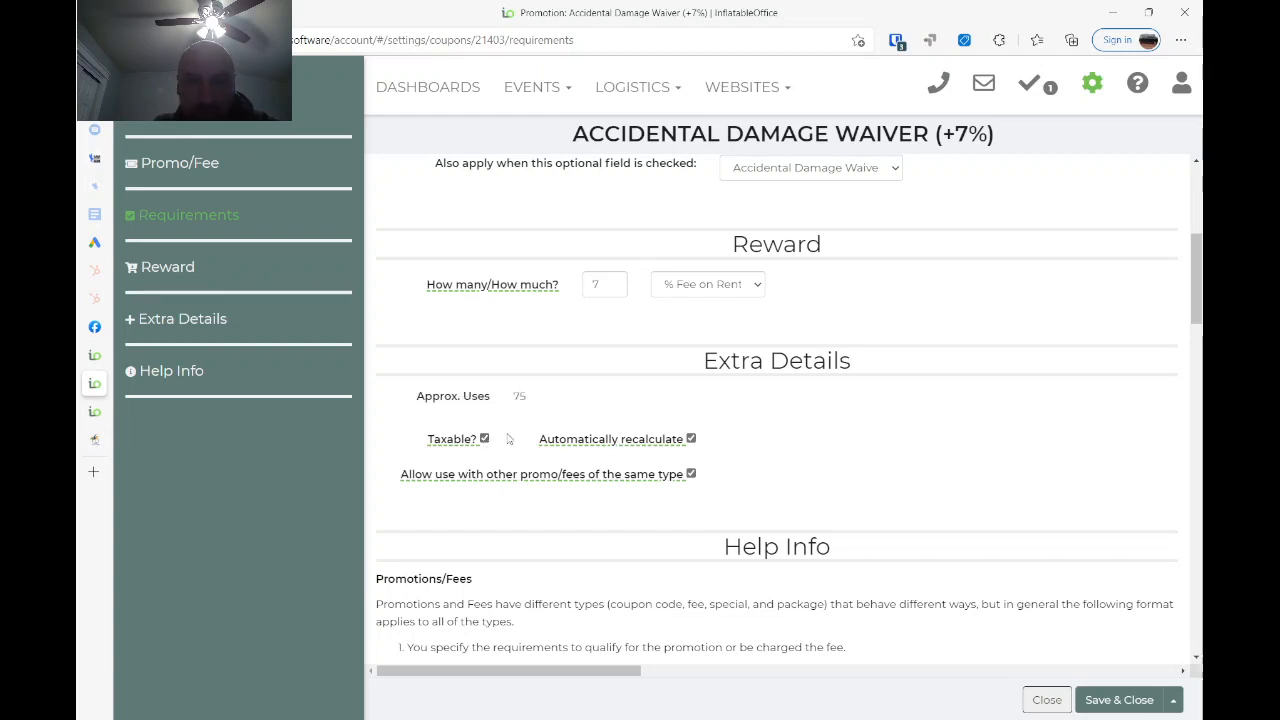
mouse_move(640, 446)
scroll(940, 474, "down", 1)
scroll(940, 475, "down", 1)
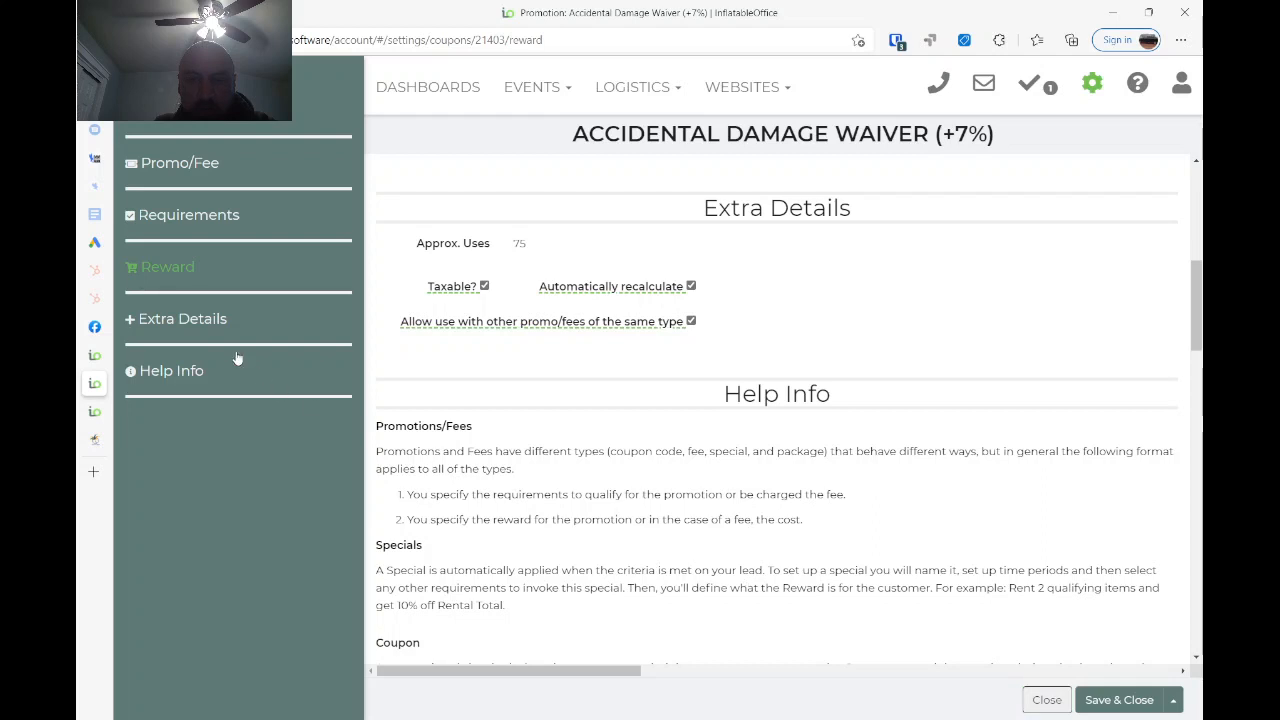
- Open the Jumping Jacks WP Checkout page template from the page templates list and switch its editor to code view
left_click(97, 414)
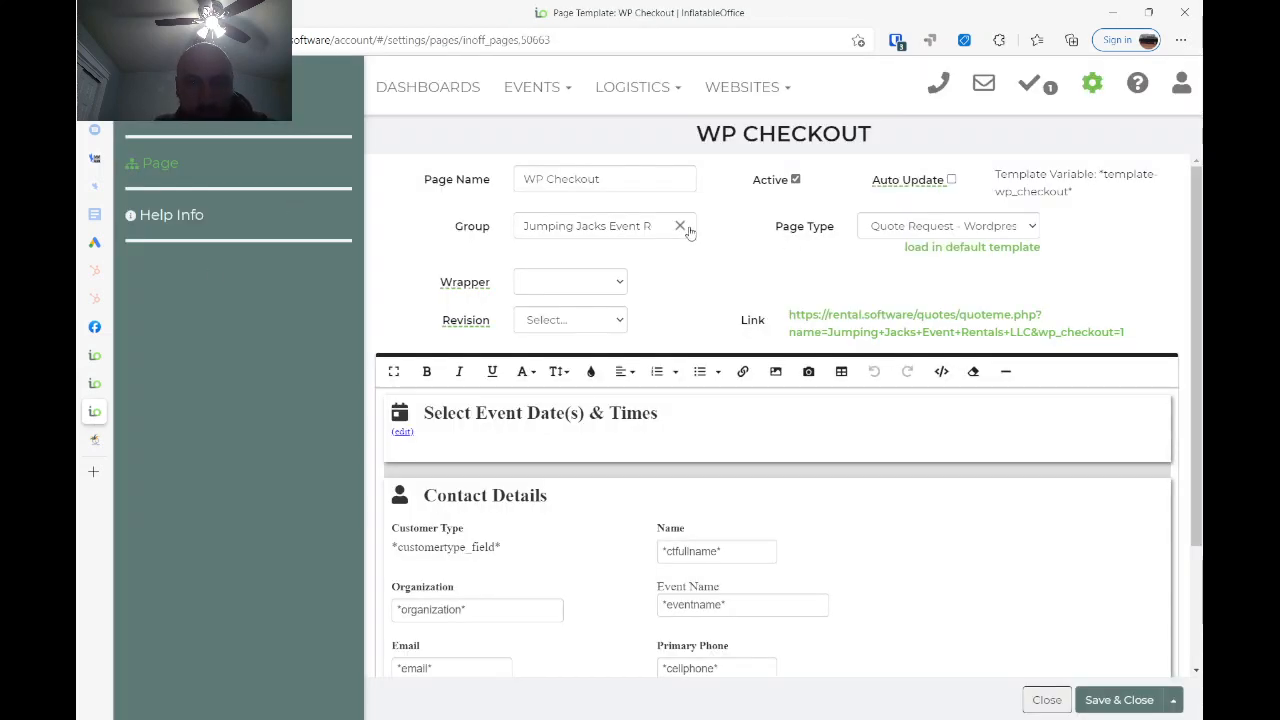
left_click(1093, 88)
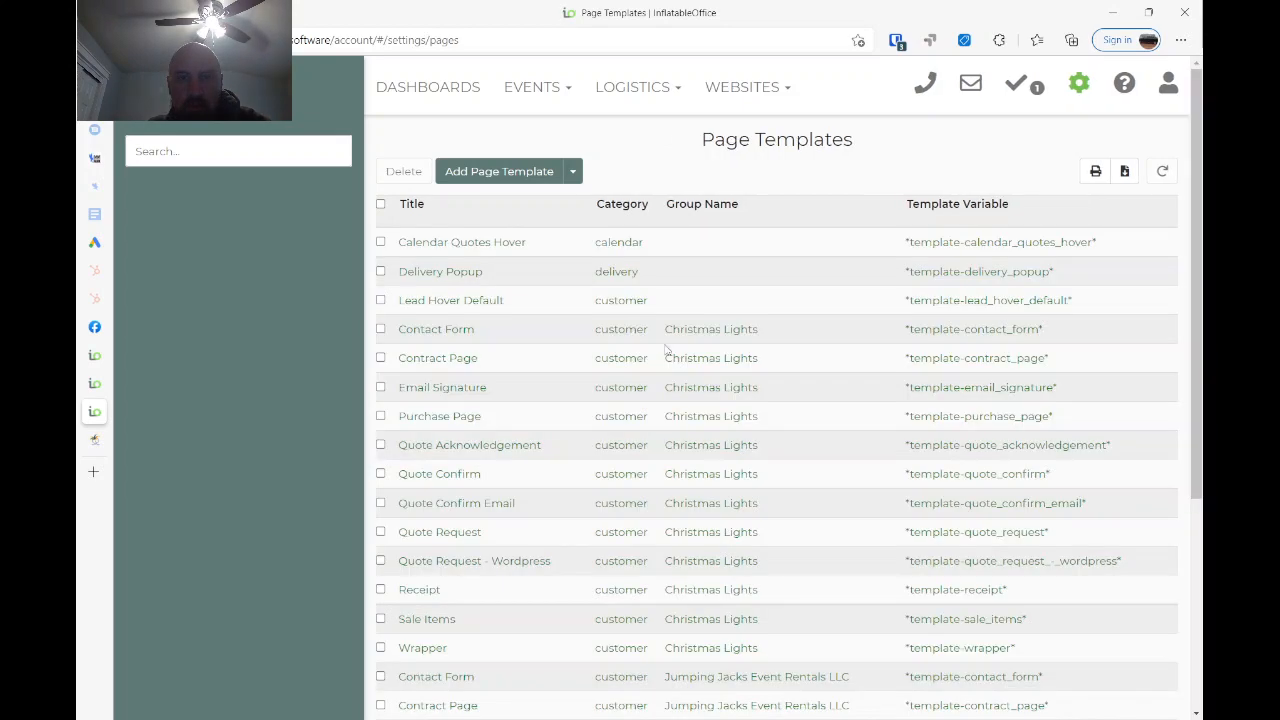
scroll(492, 555, "down", 3)
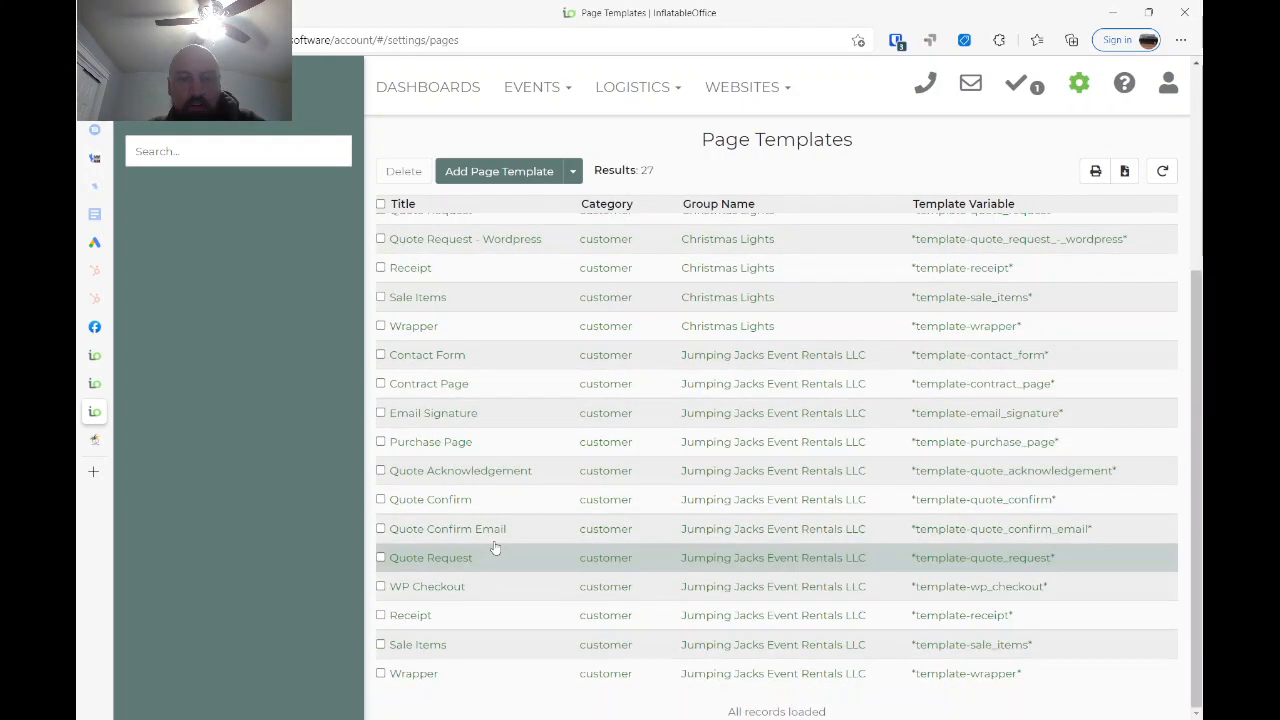
left_click(453, 589)
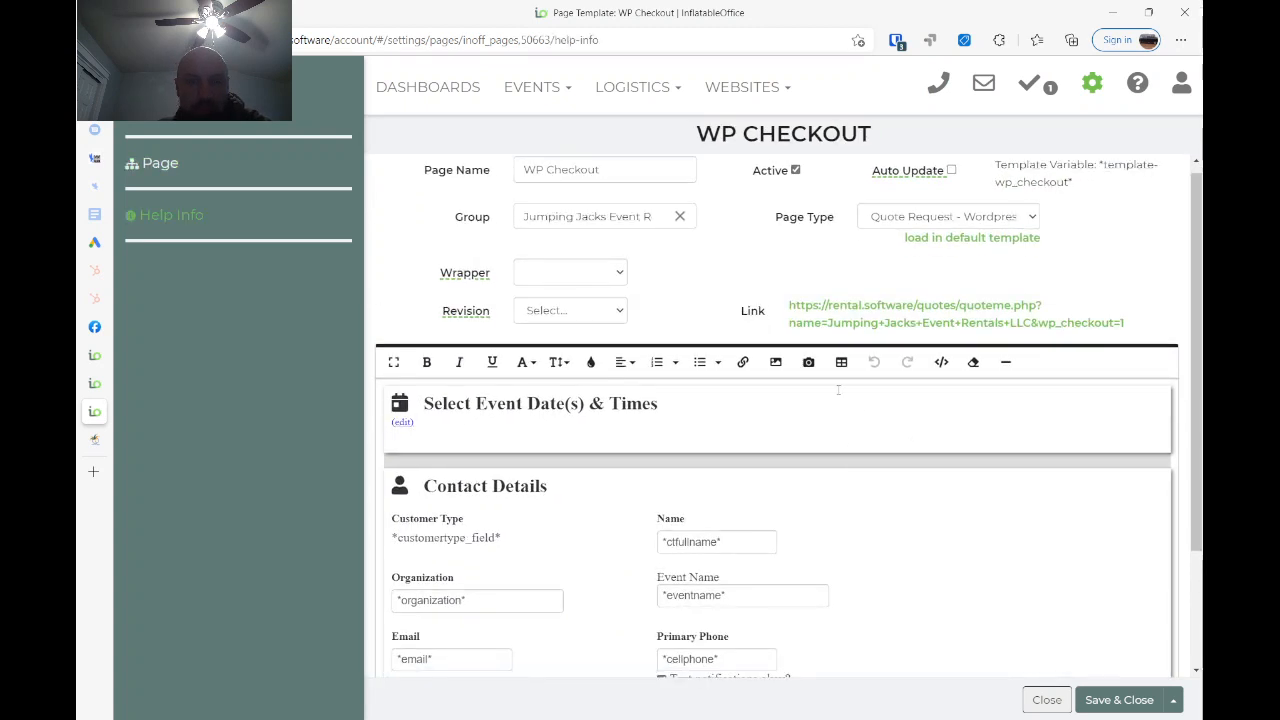
scroll(900, 370, "down", 1)
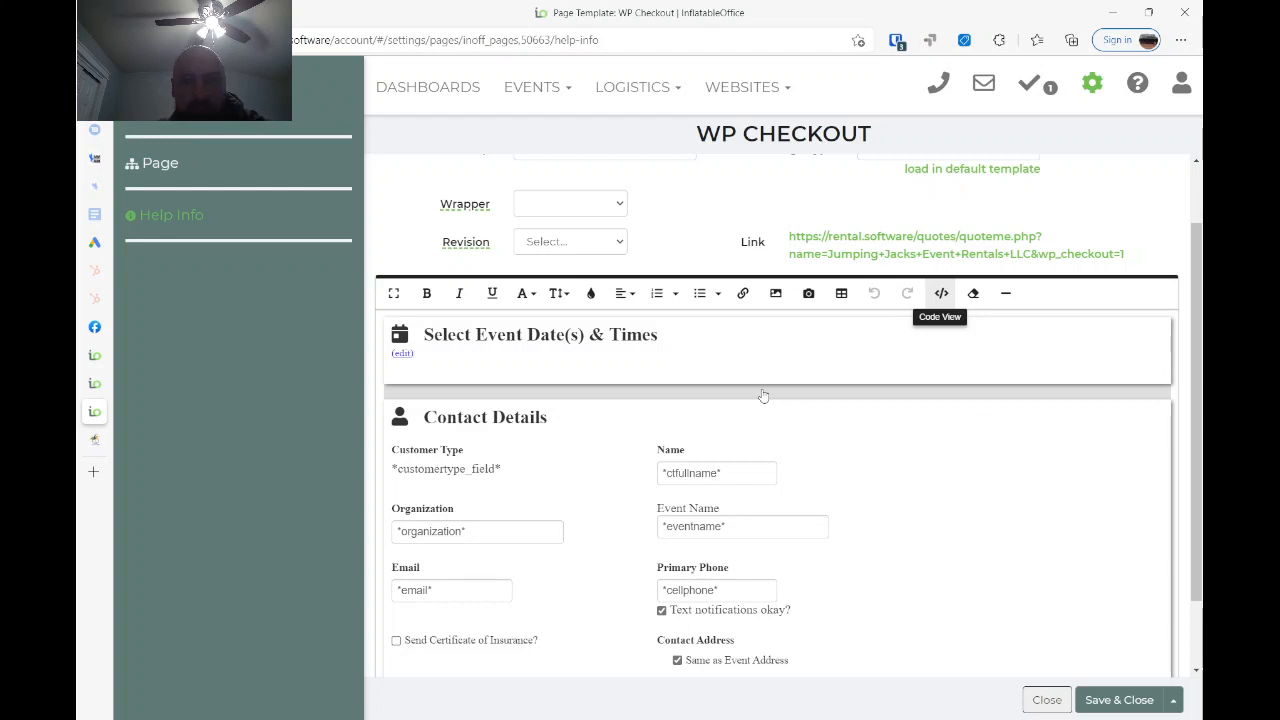
left_click(941, 295)
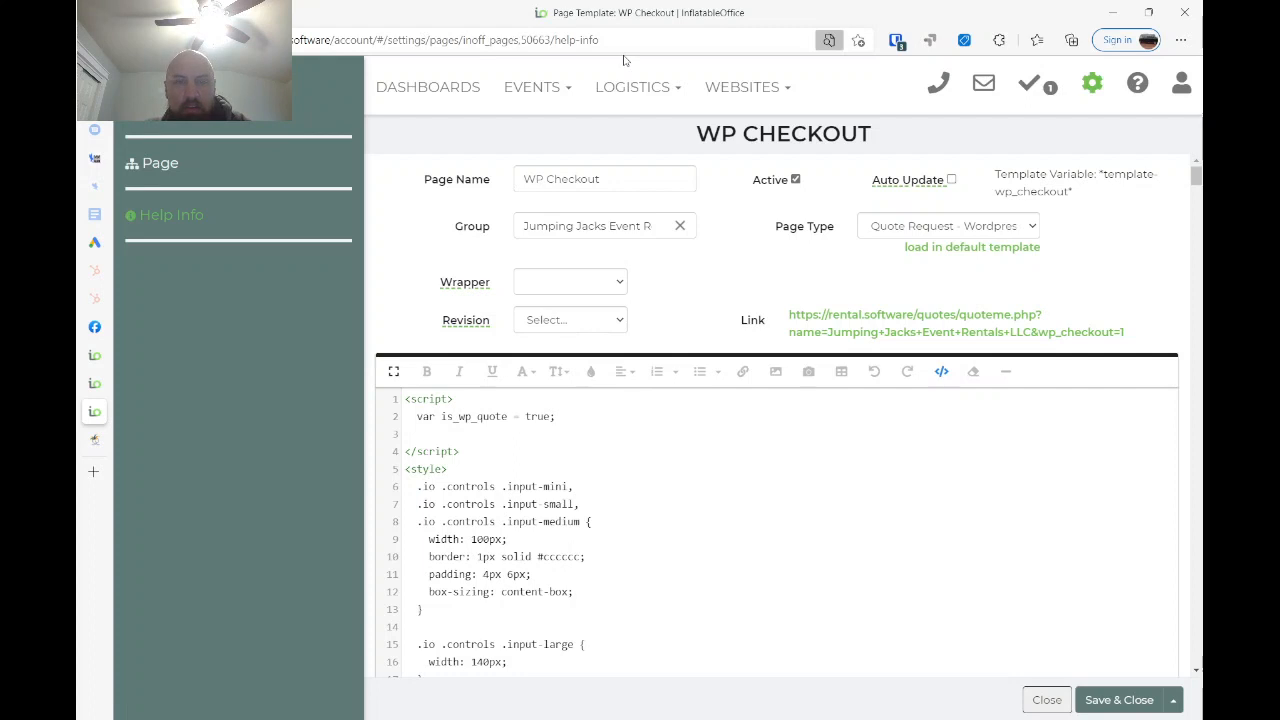
- Search the template code for "accidental" and highlight the Accidental Damage Waiver control group block
type("a")
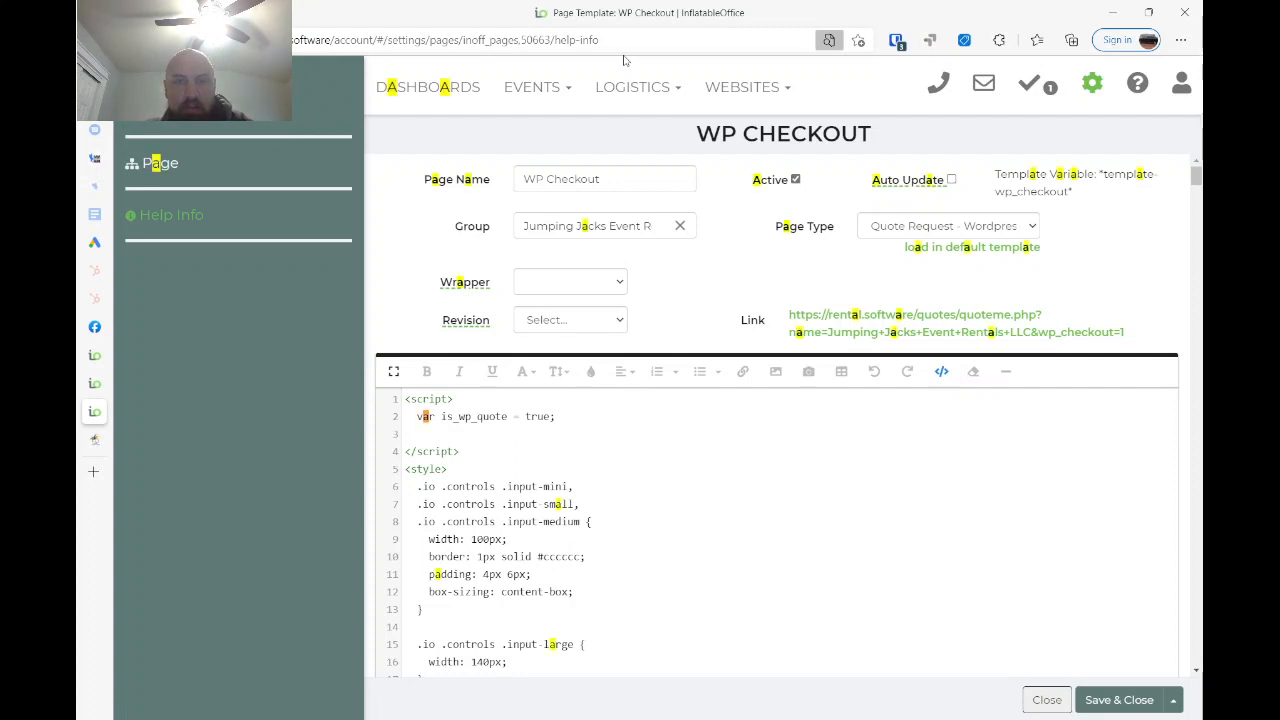
type("ccidental")
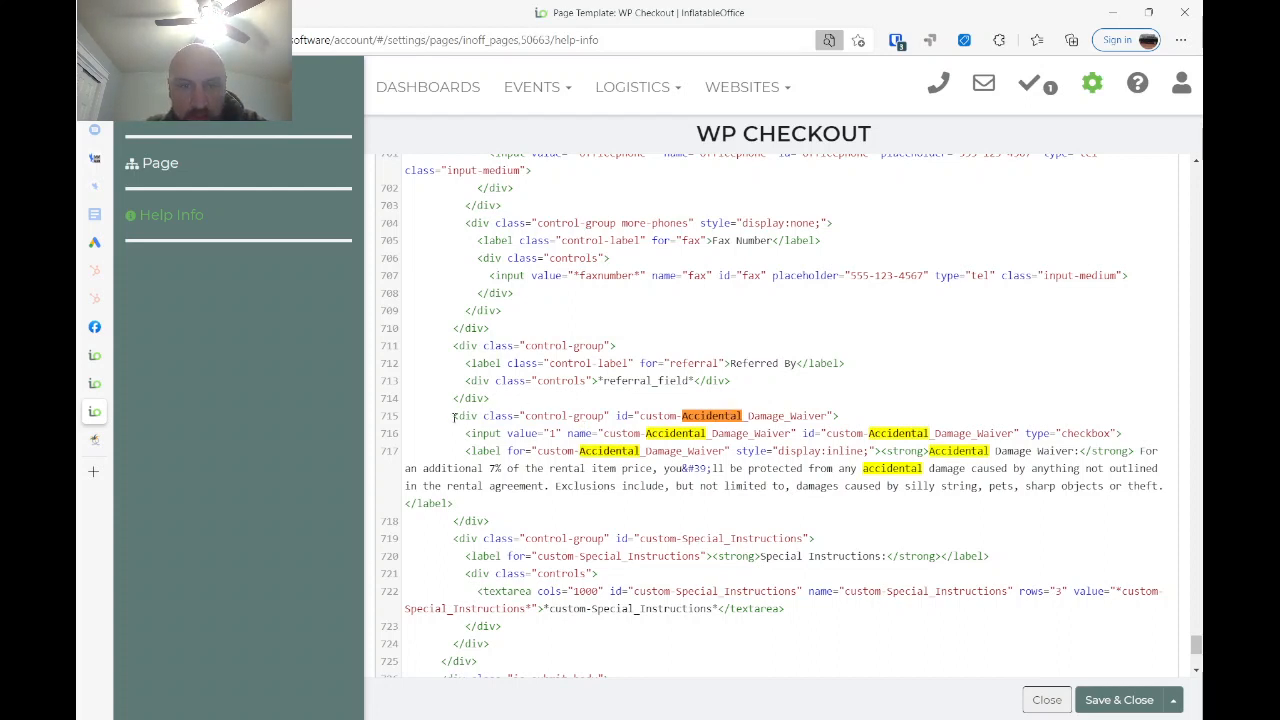
left_click(490, 520, "shift")
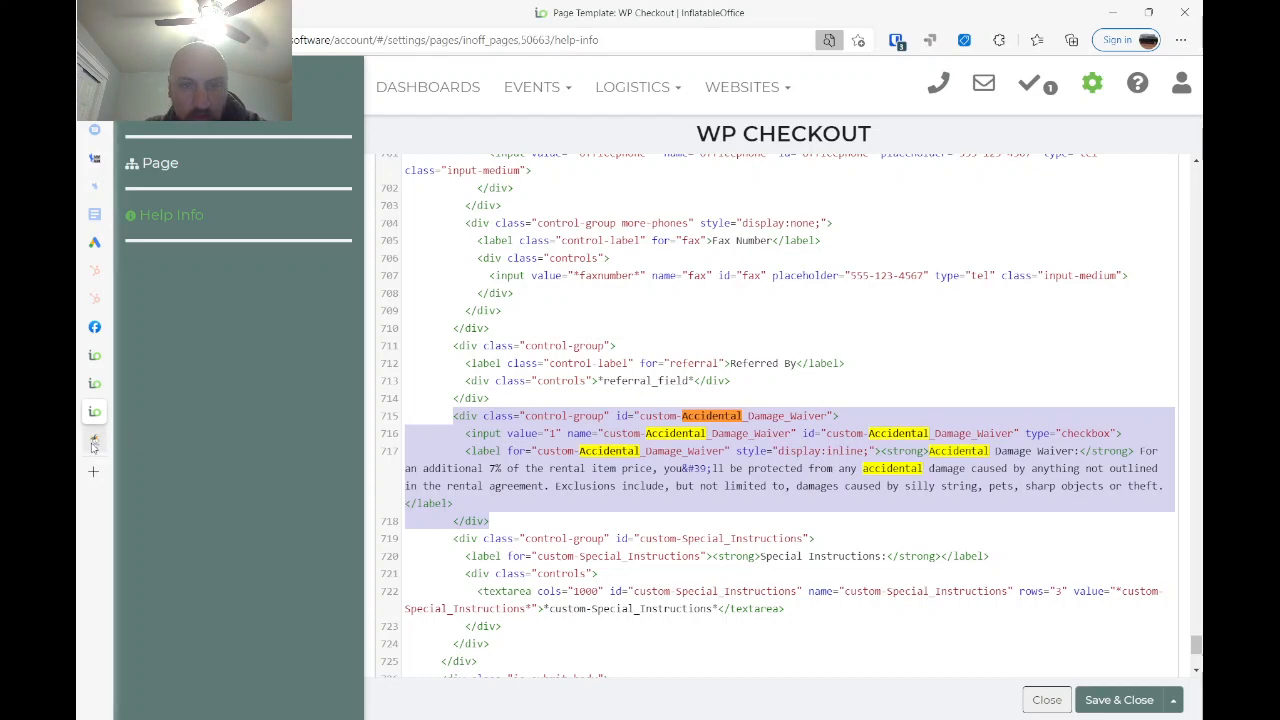
- Return to the website quote form and view the Accidental Damage Waiver checkbox in Event Details
left_click(140, 440)
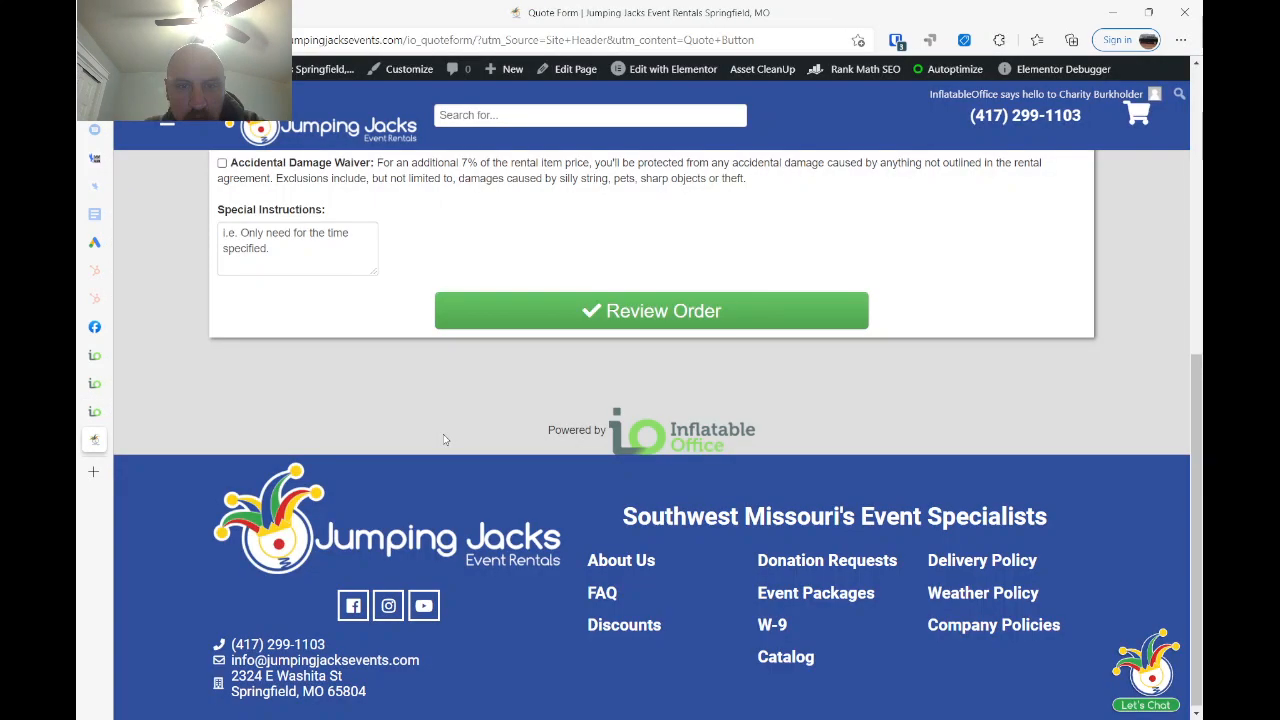
scroll(429, 337, "up", 3)
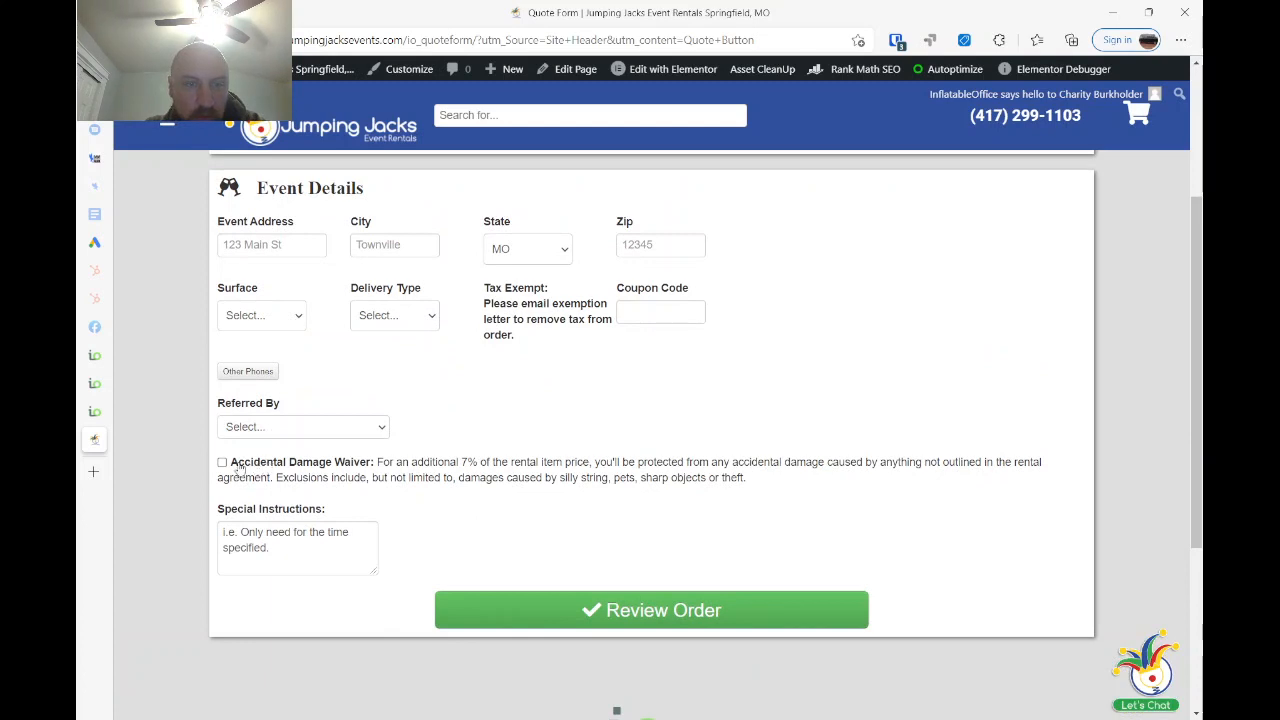
- Switch to the WP Checkout page template and highlight the waiver's bold label and its description text in the code
left_click(93, 416)
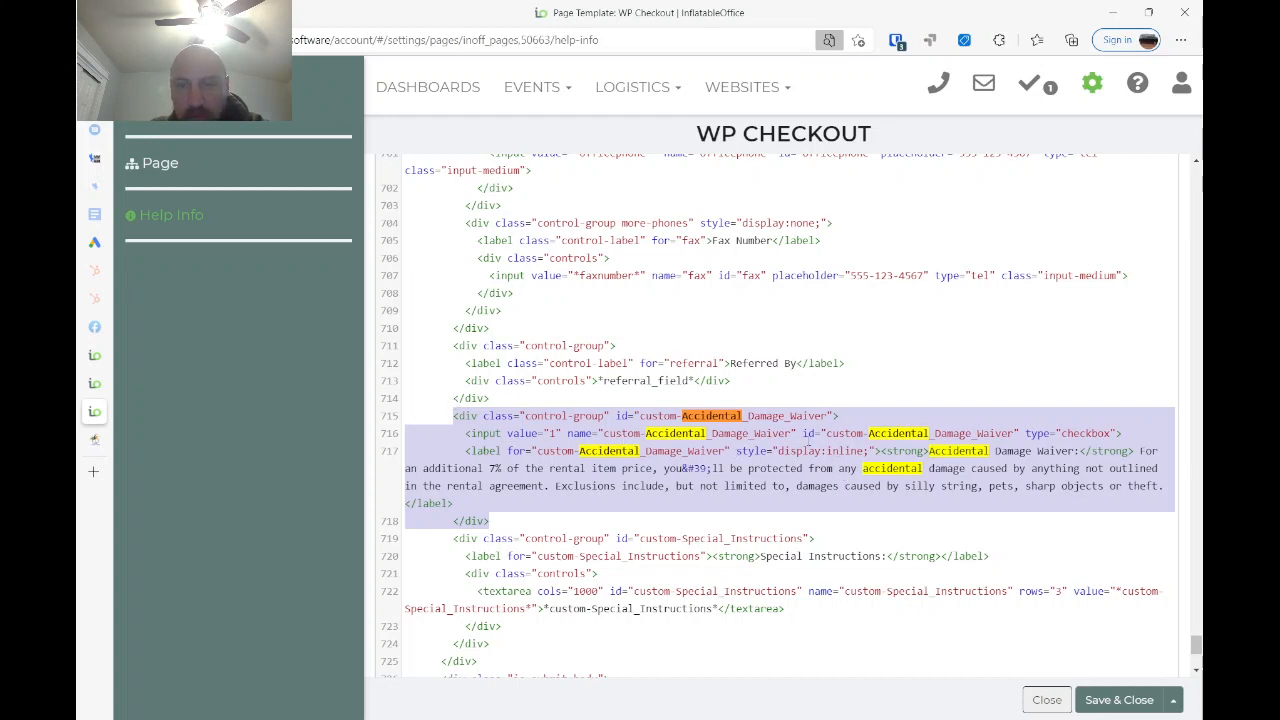
left_click(841, 468)
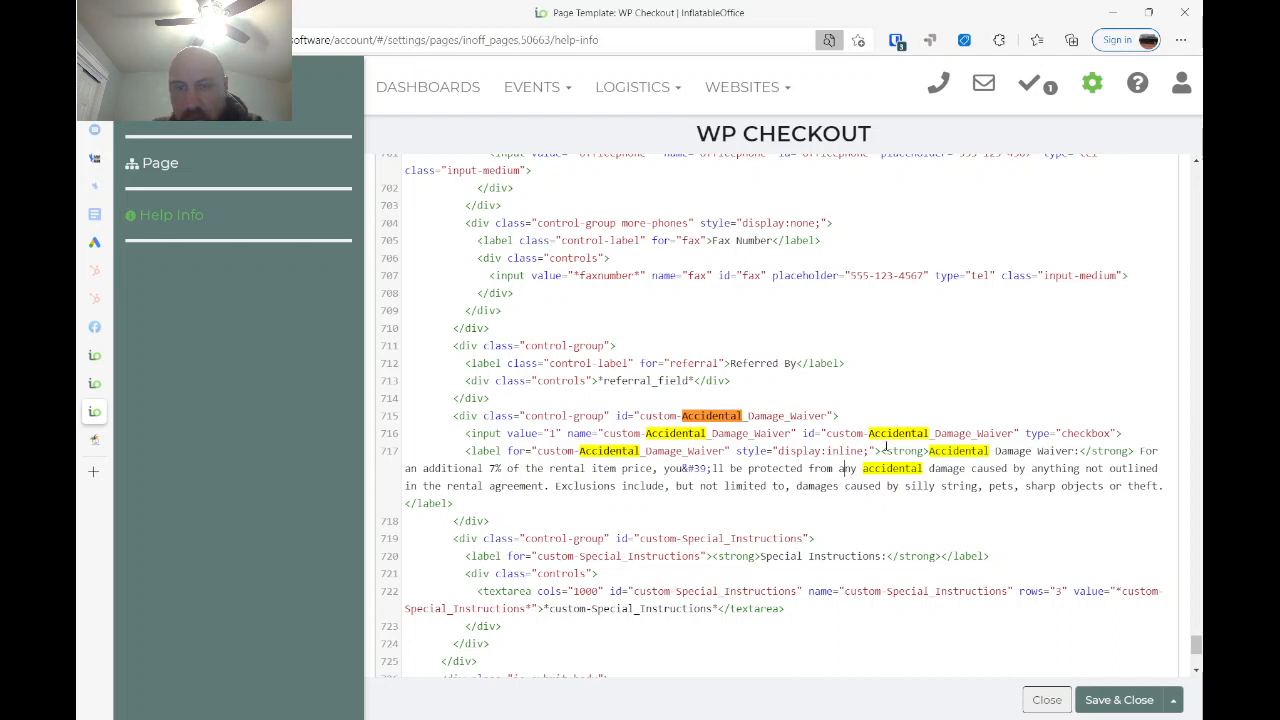
left_click_drag(881, 451, 1134, 450)
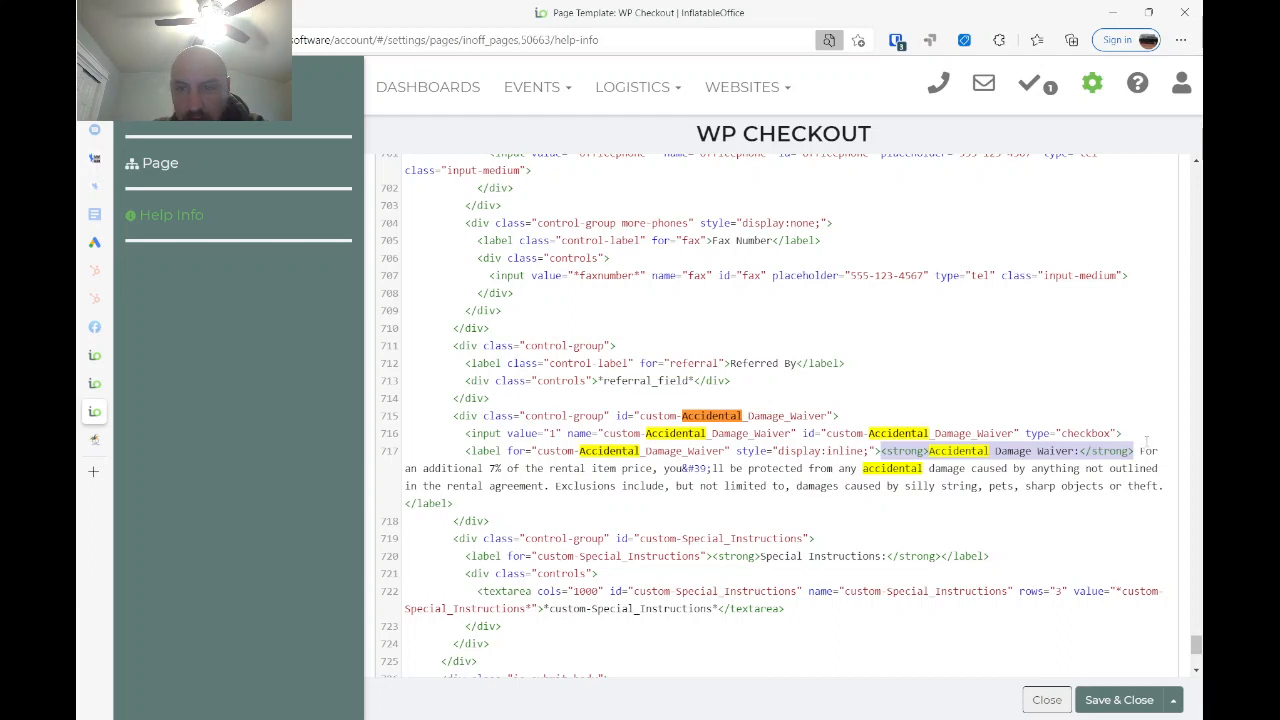
left_click(1141, 451)
left_click_drag(1139, 451, 1010, 468)
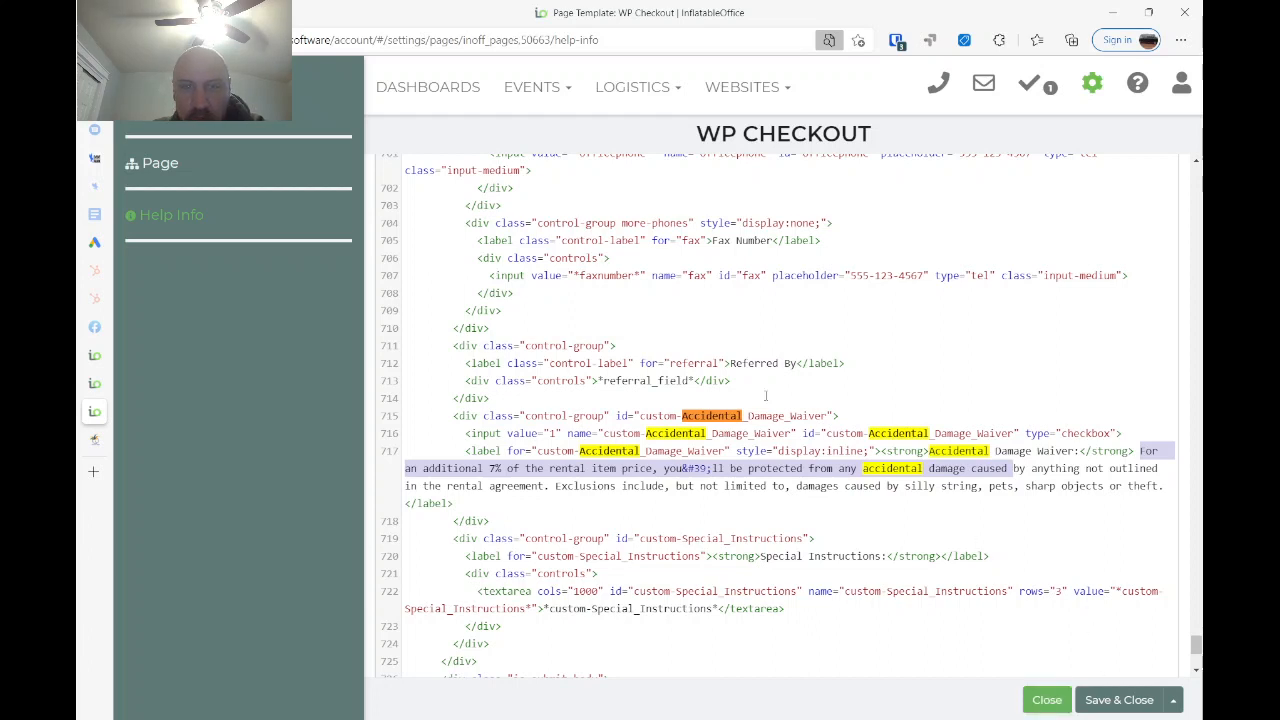
- Return to the quote form to compare the waiver checkbox text with the template code
mouse_move(111, 424)
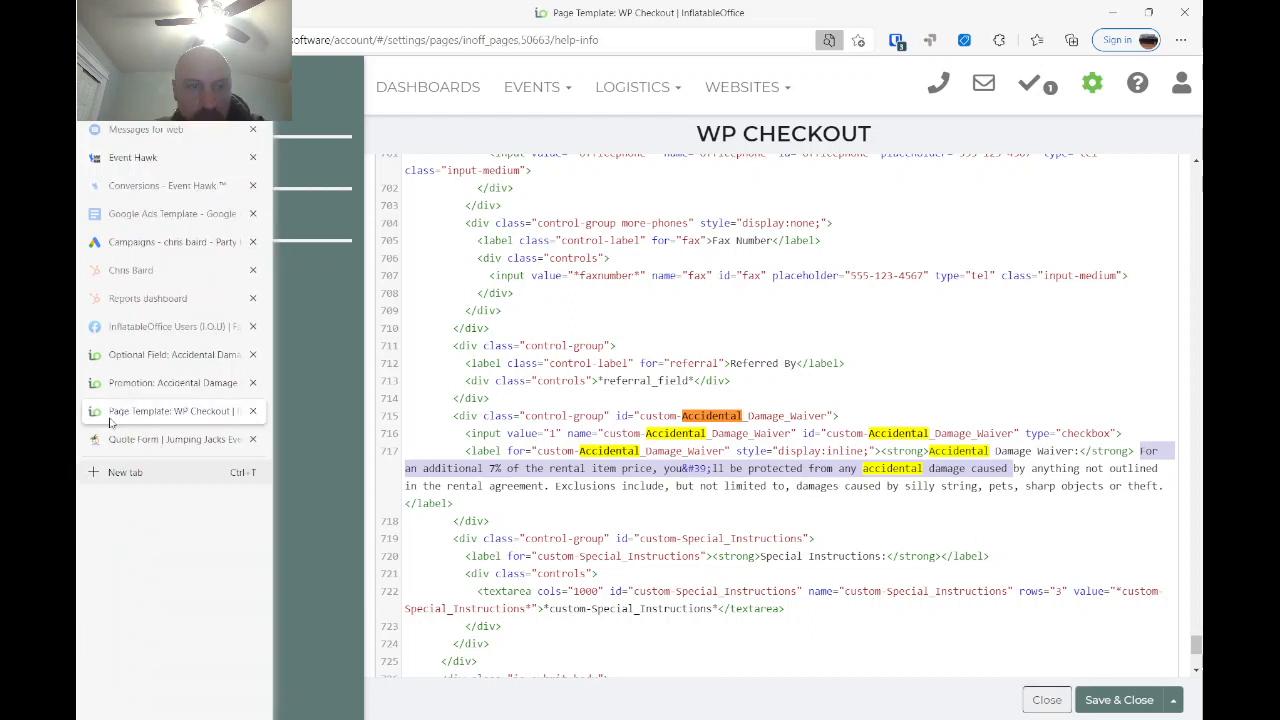
left_click(108, 450)
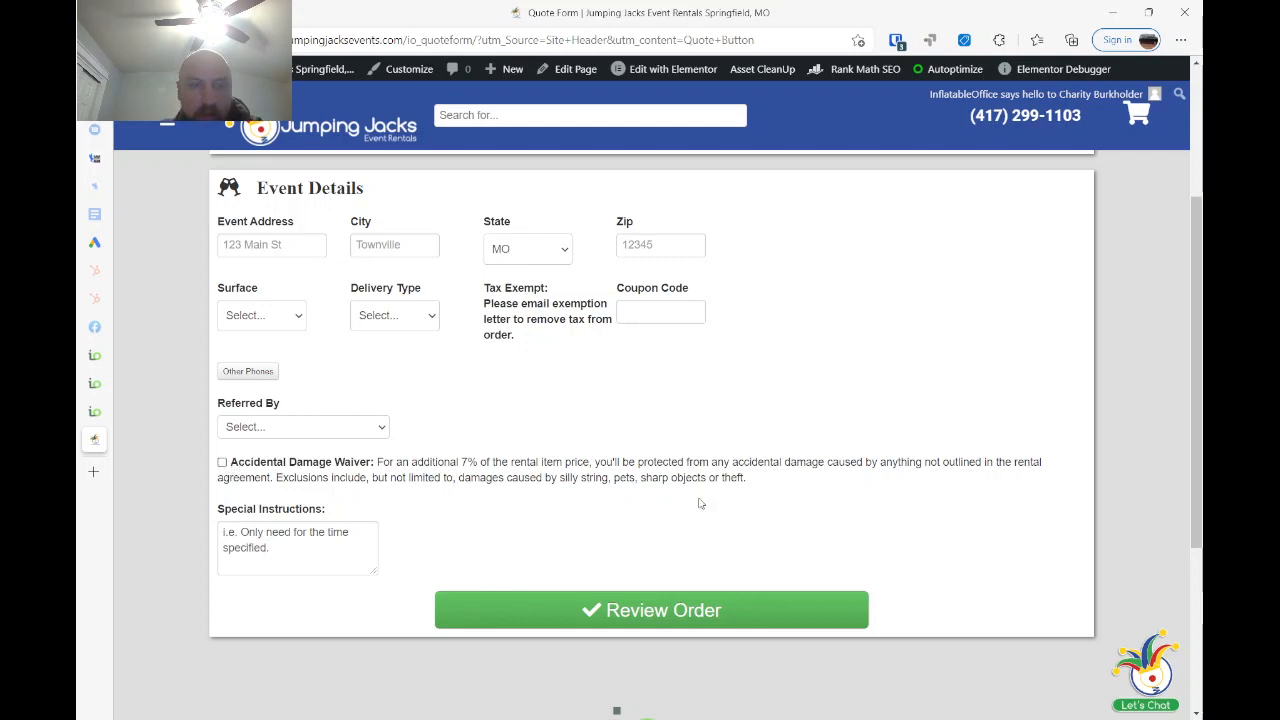
- Open the InflatableOffice Users Facebook group, scroll to the damage waiver question post and expand its replies
mouse_move(115, 382)
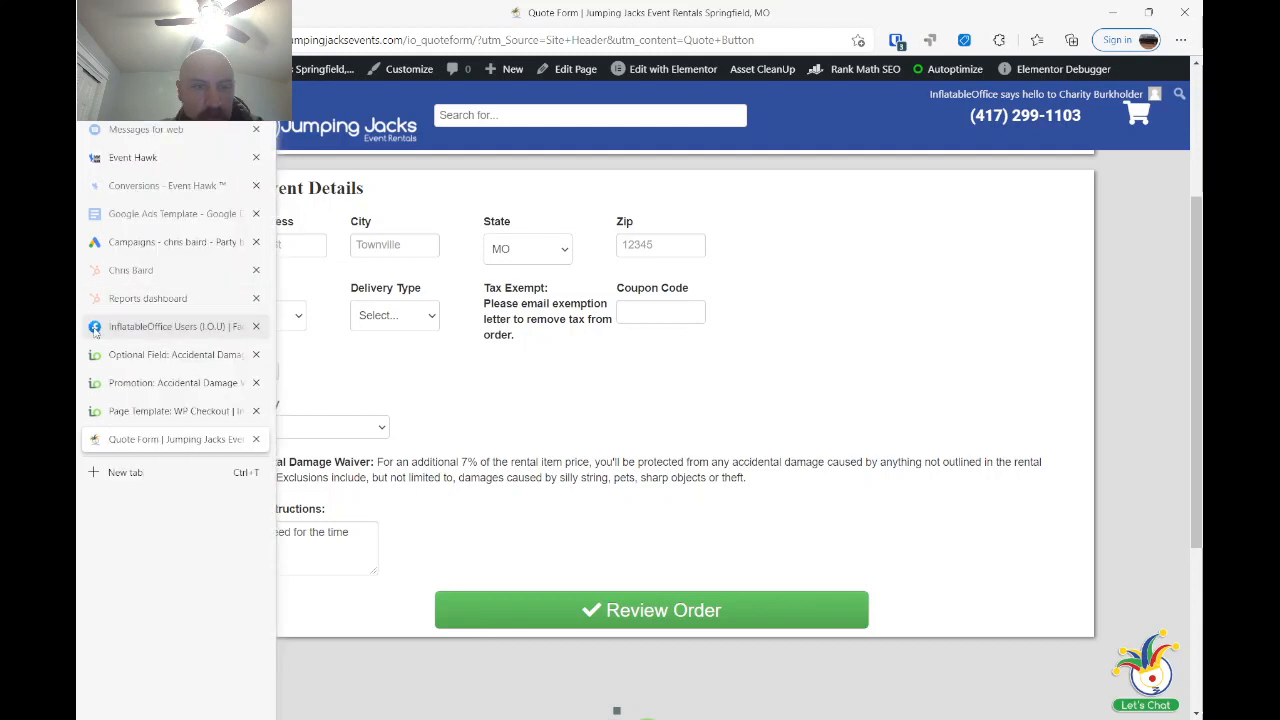
left_click(95, 331)
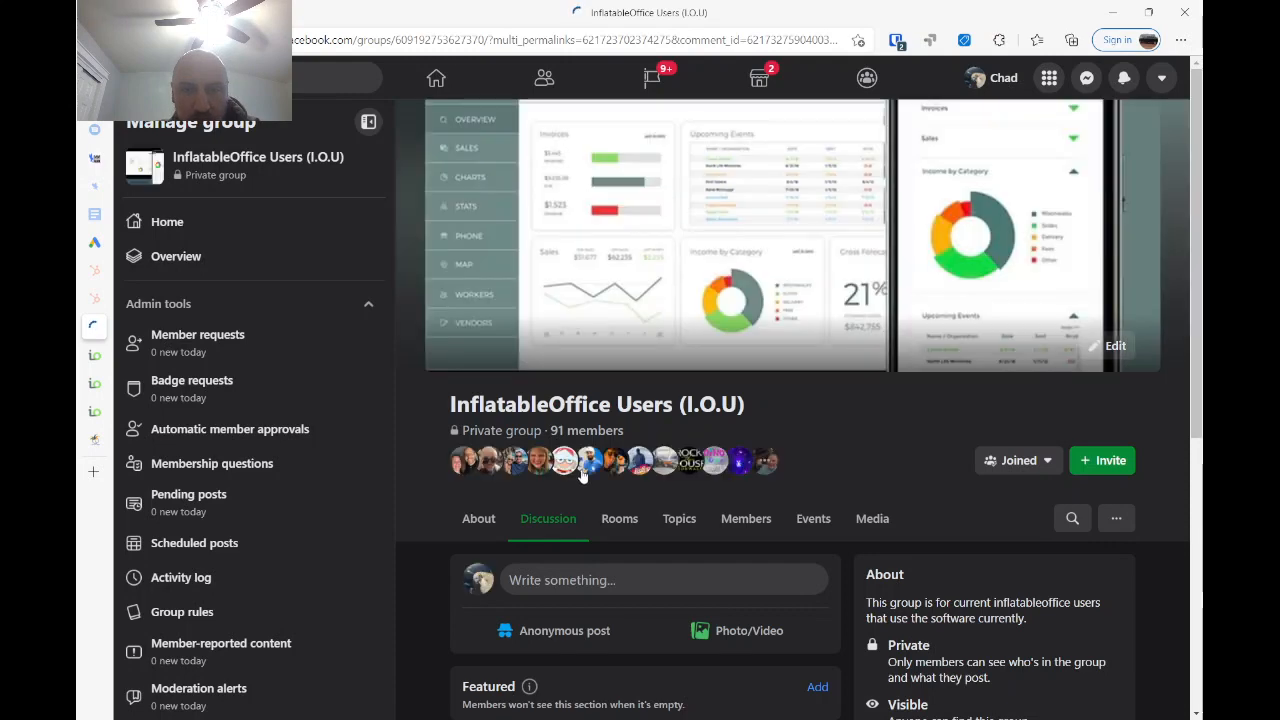
scroll(769, 503, "down", 5)
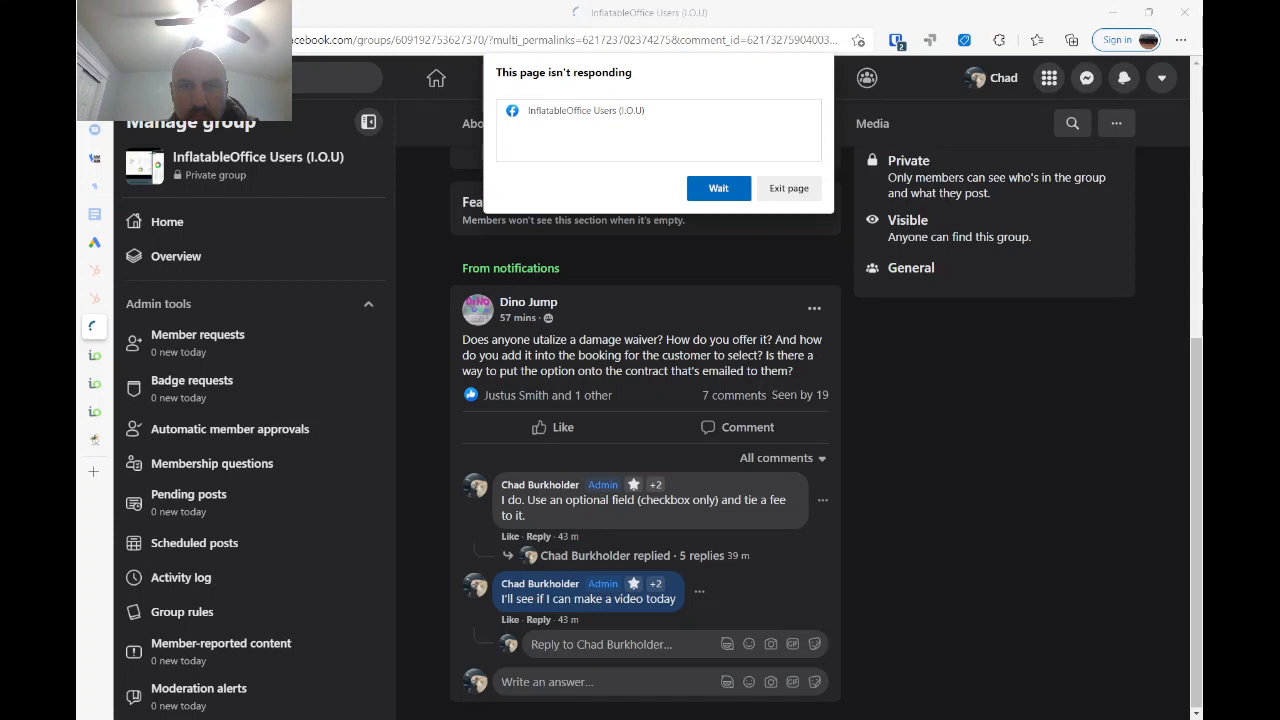
left_click(712, 196)
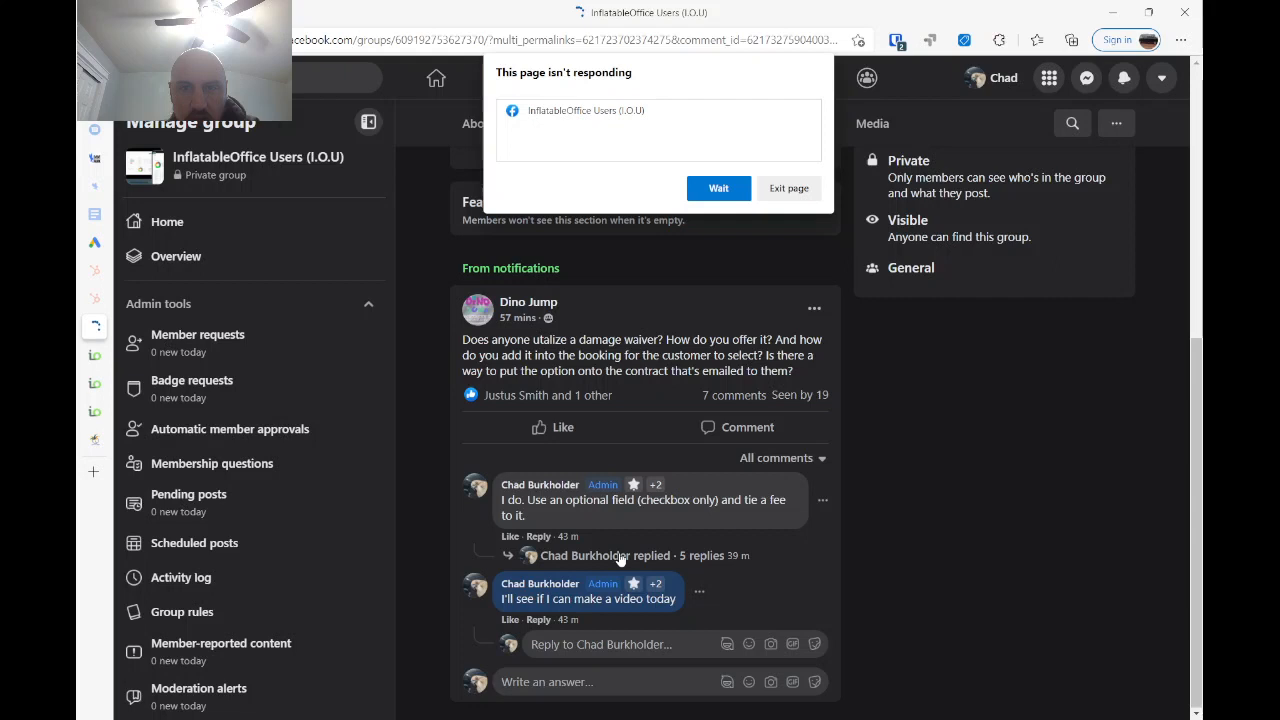
left_click(718, 188)
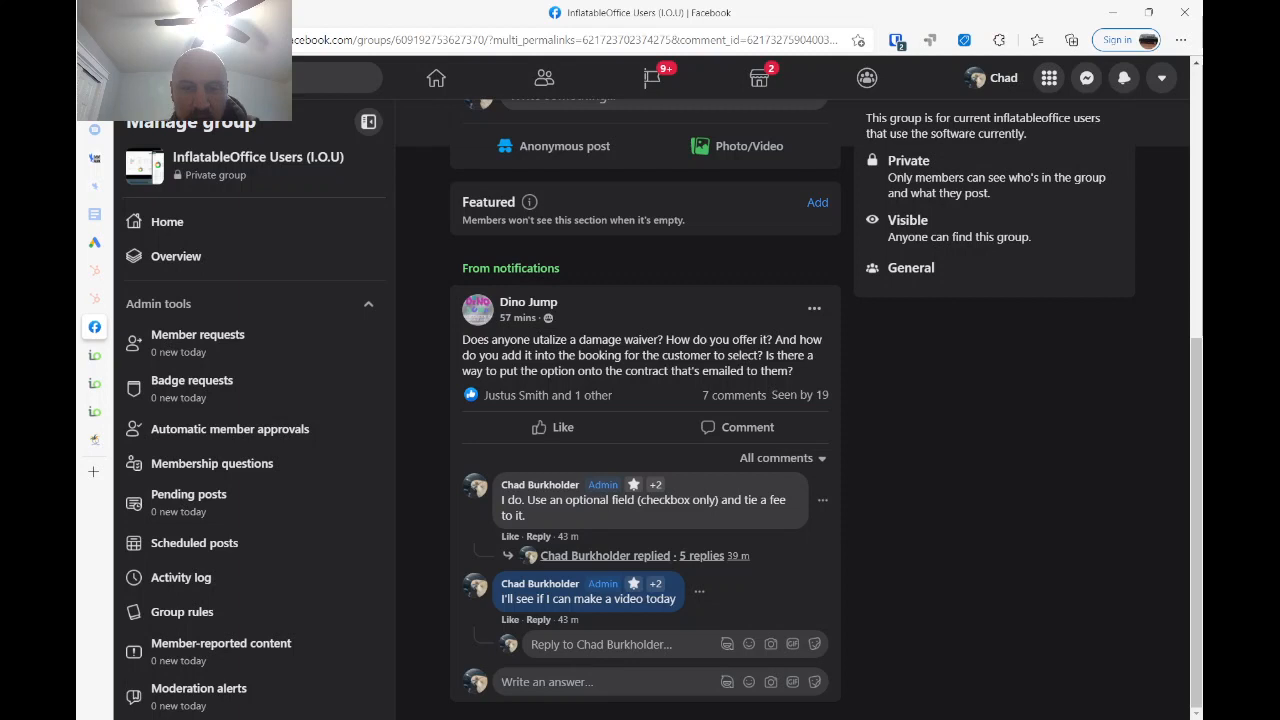
left_click(620, 556)
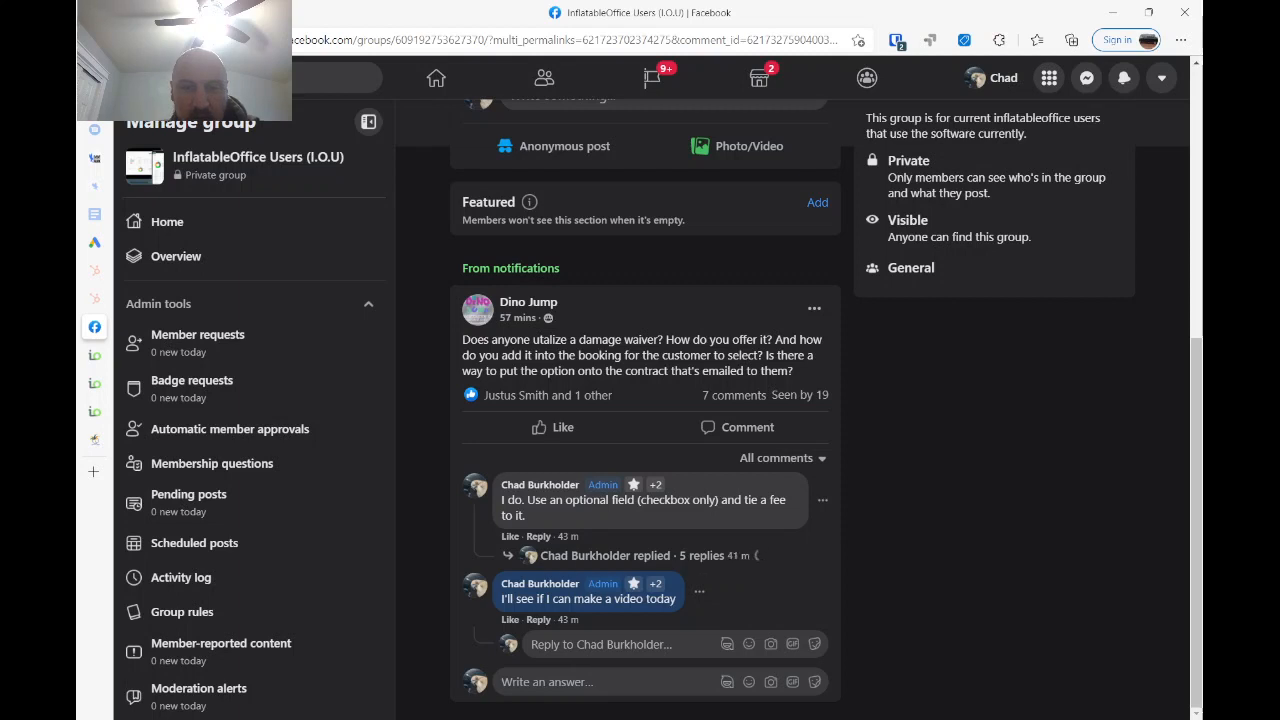